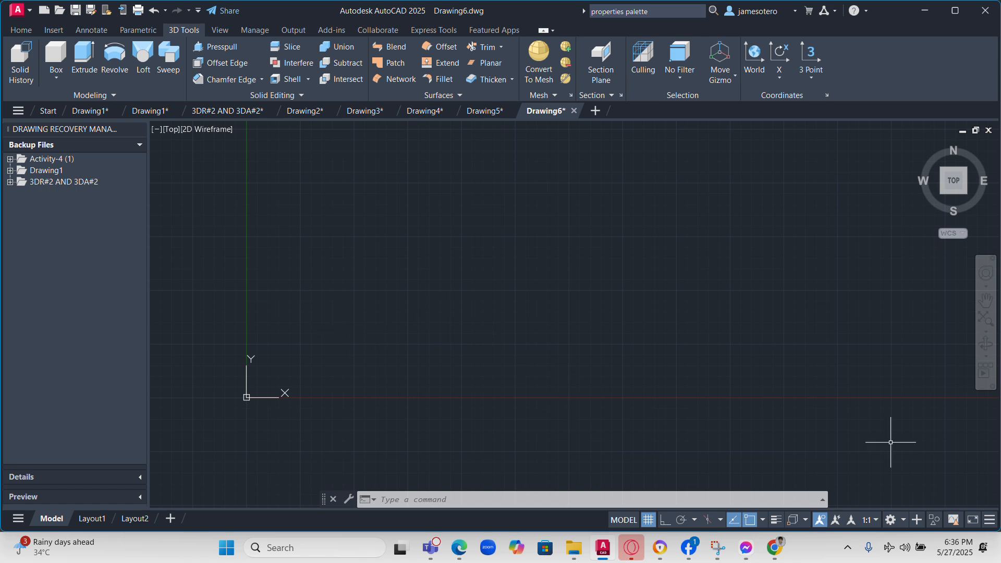
left_click(22, 31)
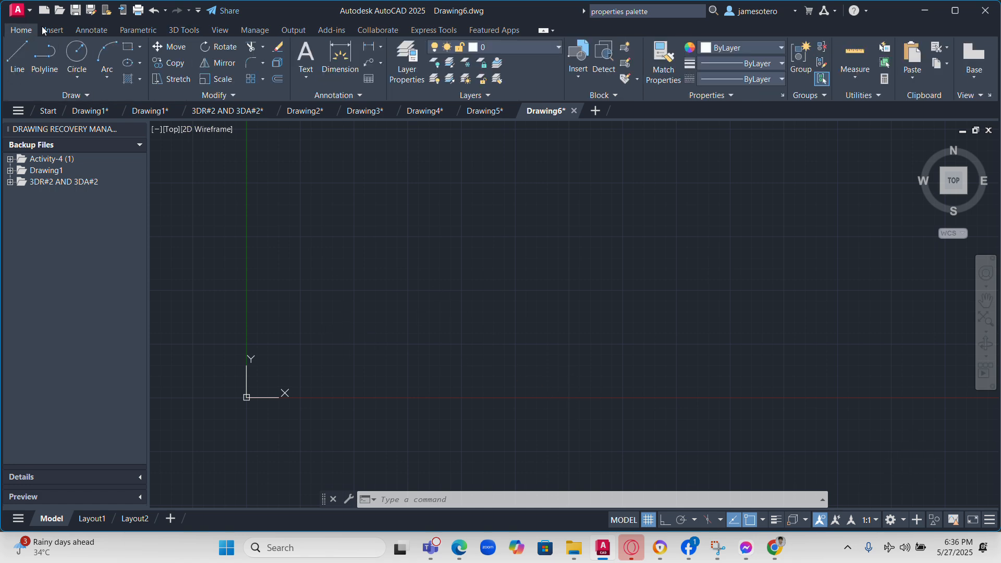
left_click(184, 30)
left_click(22, 30)
right_click(104, 86)
mouse_move(129, 99)
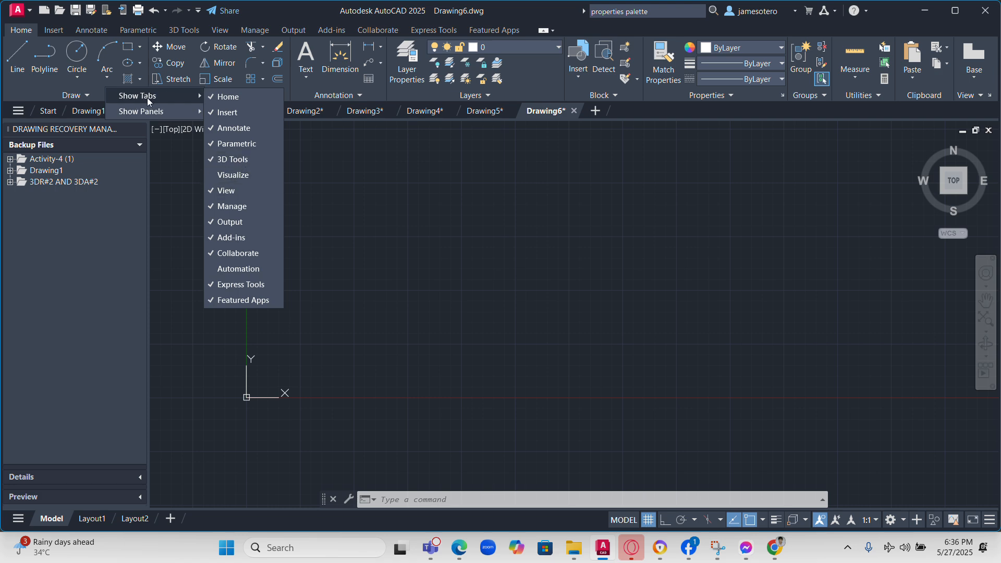
left_click(168, 30)
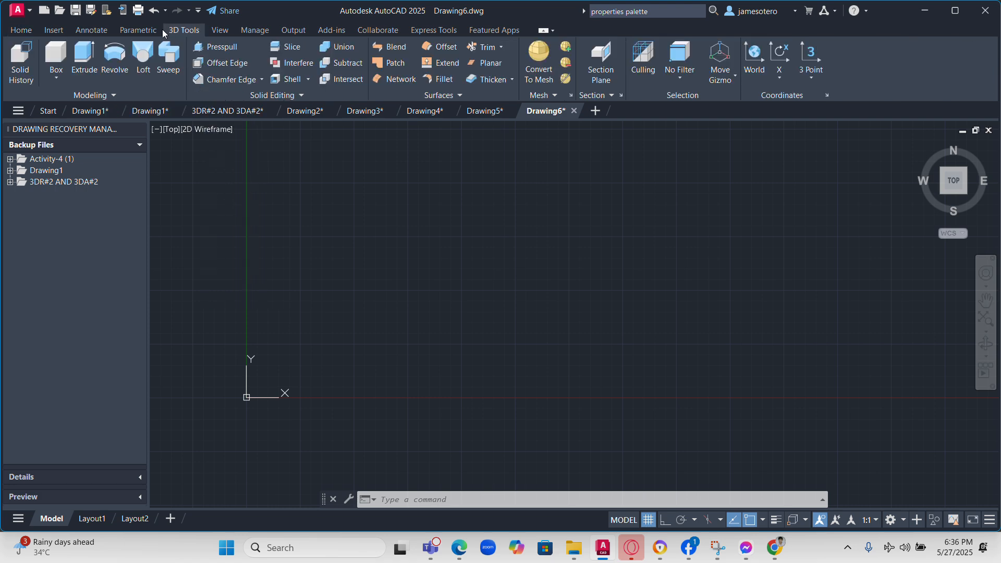
left_click(55, 80)
left_click(67, 99)
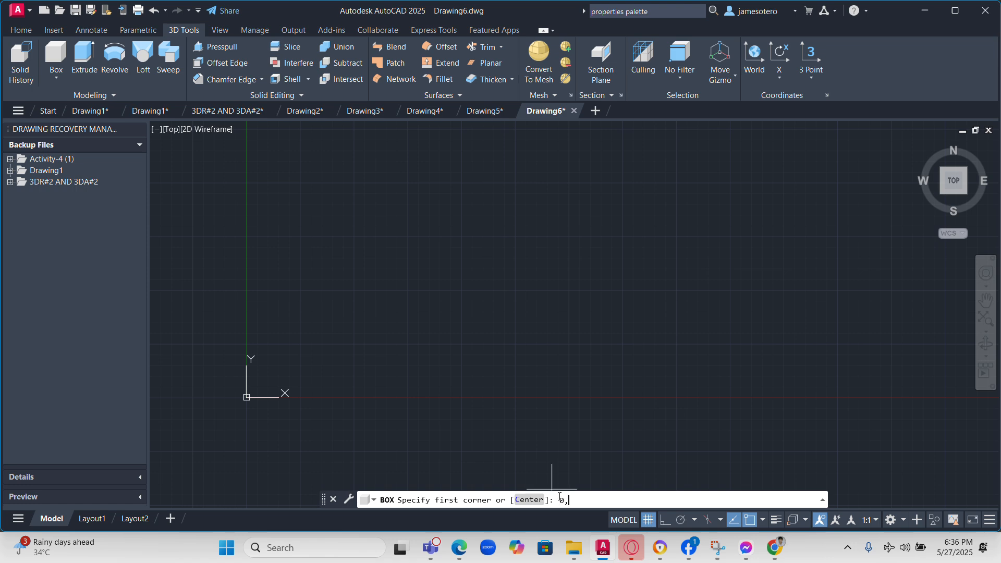
type("0,0,0")
key("Return")
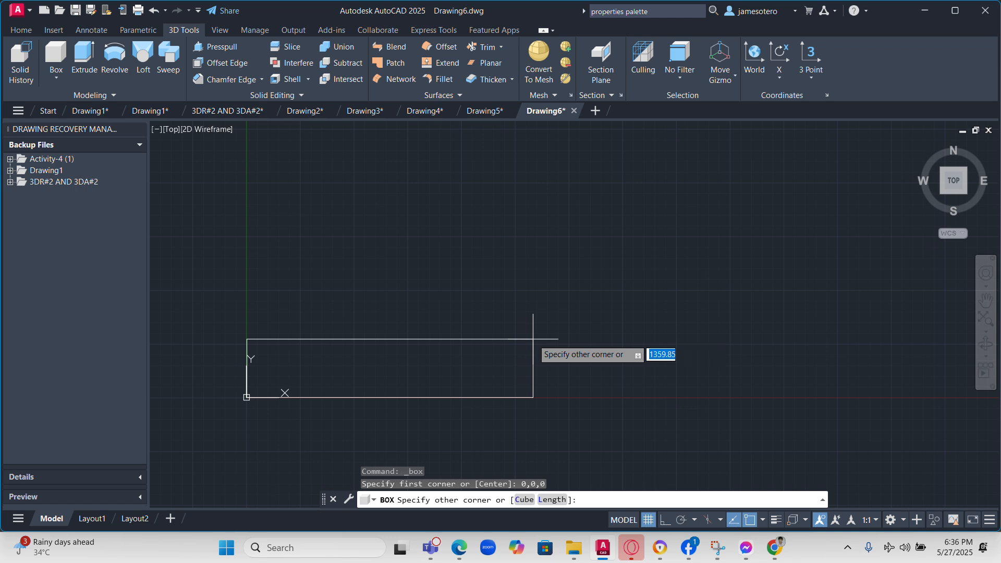
type("L")
key("Return")
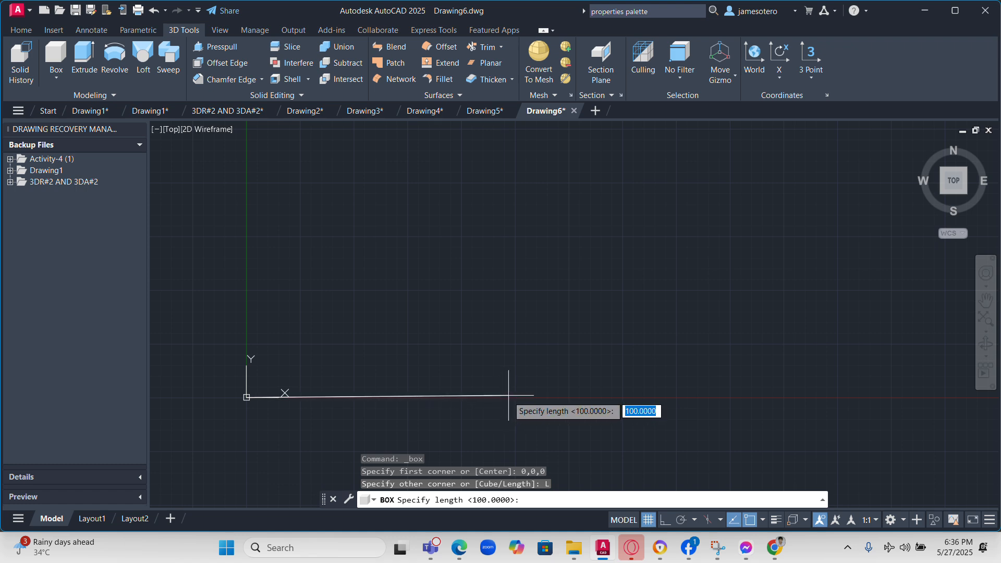
key("Return")
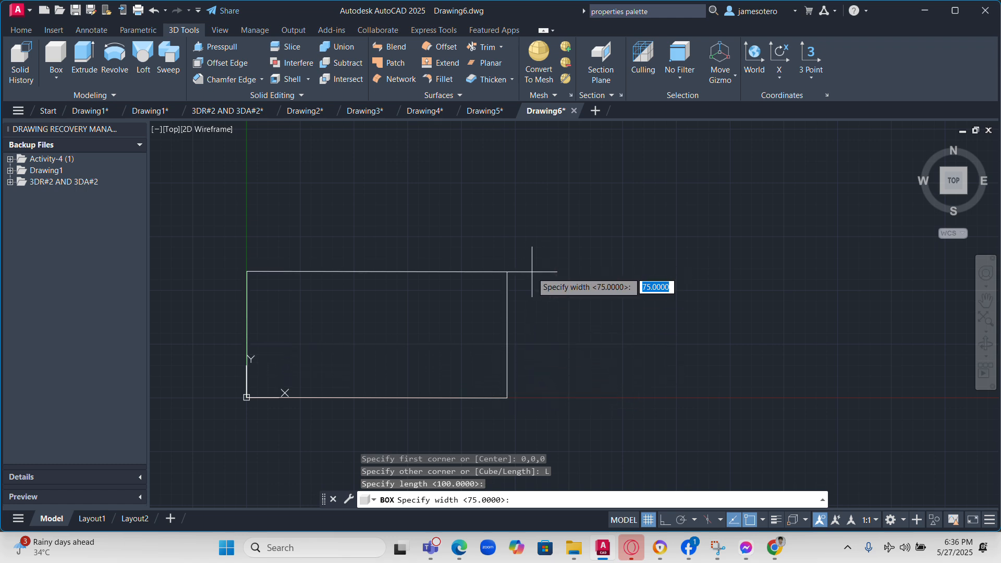
key("ctrl+z")
key("Escape")
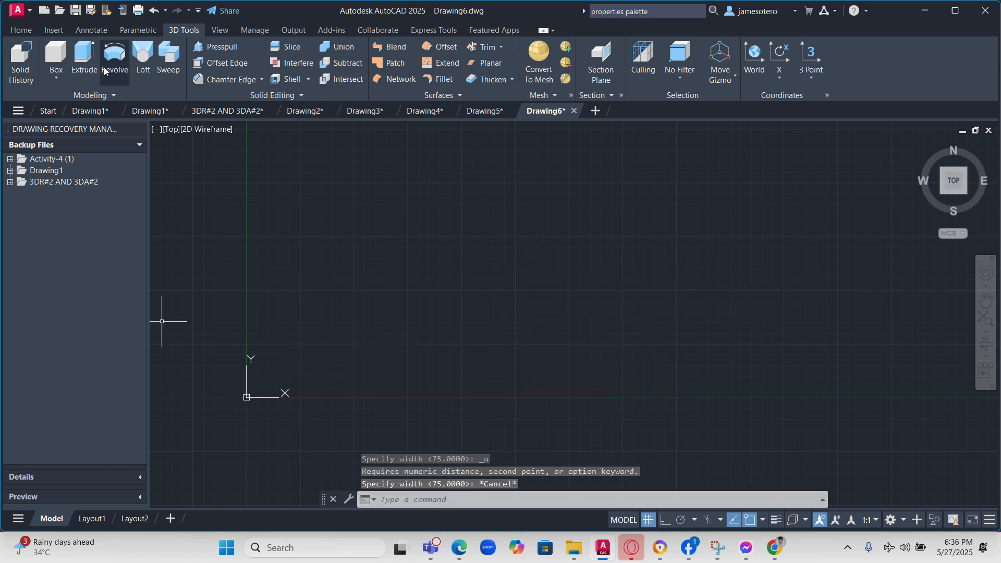
Lay out the base of a solid box from the origin, using the Length option with length 100 and width 75
left_click(57, 82)
left_click(72, 104)
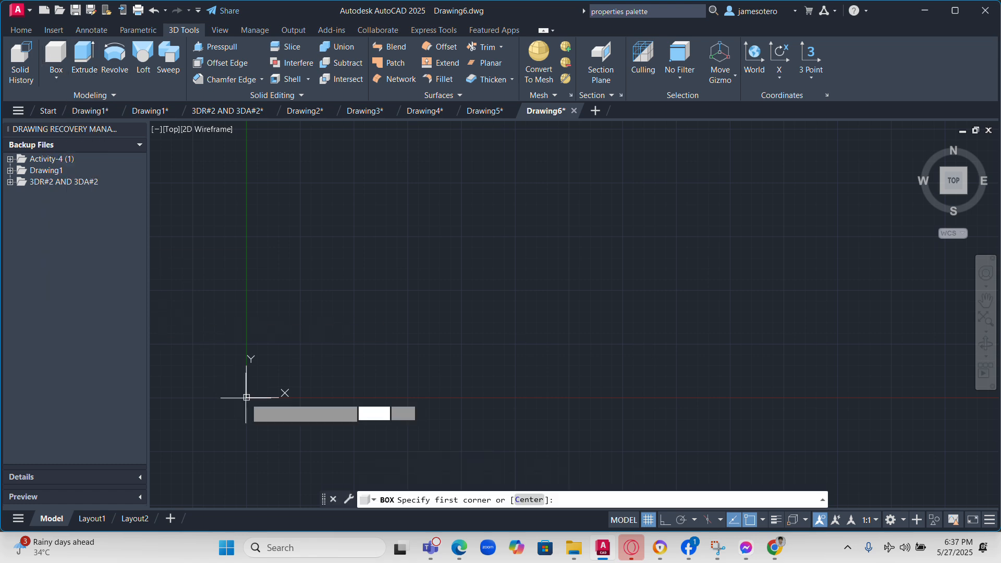
left_click(247, 397)
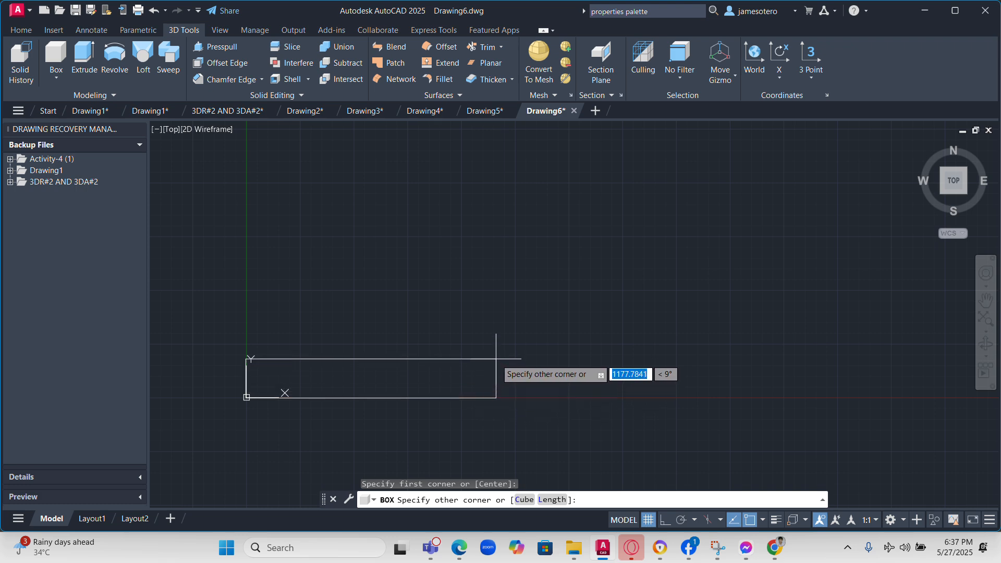
type("L")
key("Return")
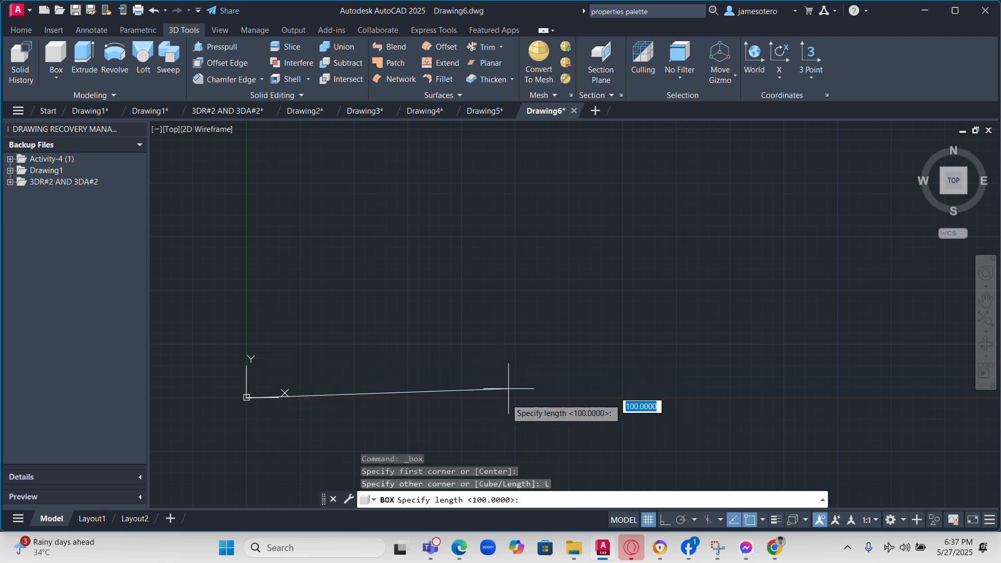
key("Return")
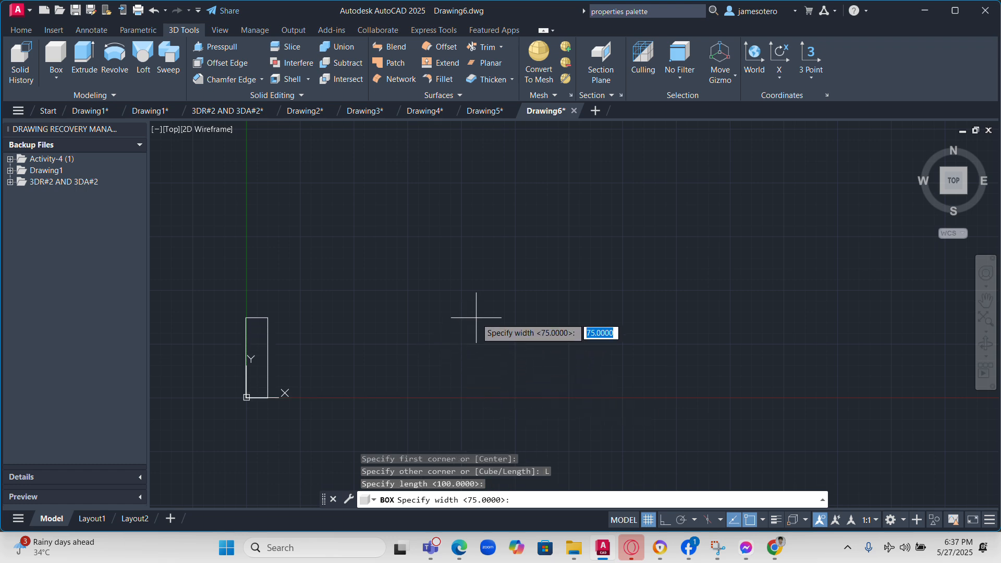
key("Return")
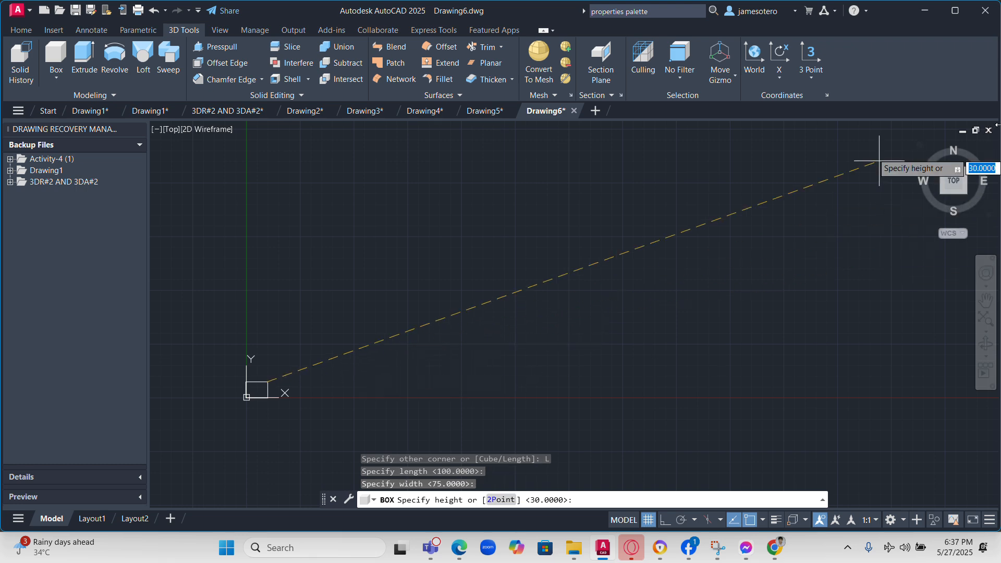
Switch to the southeast isometric view and finish the box with a height of 30
left_click(967, 193)
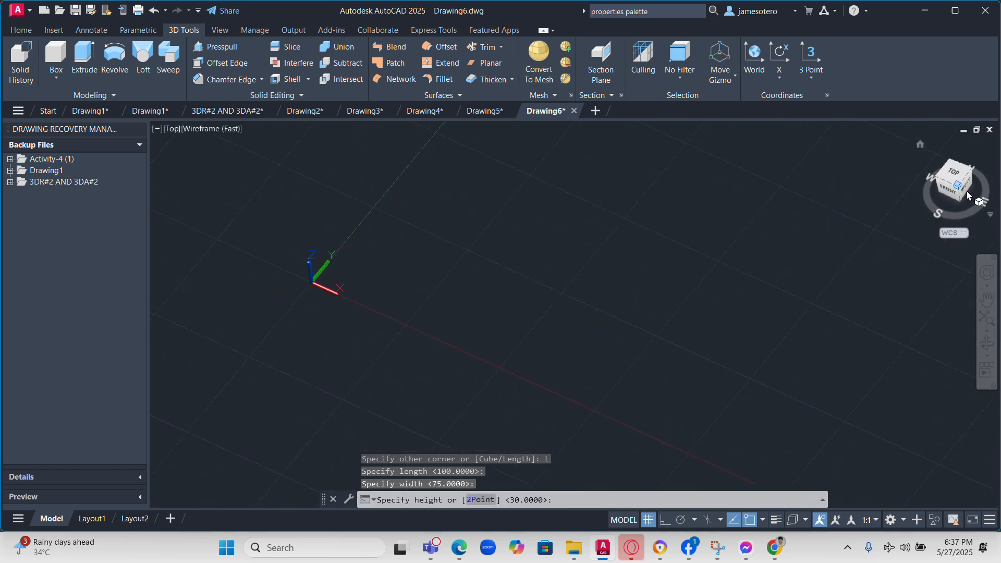
scroll(451, 276, "up", 5)
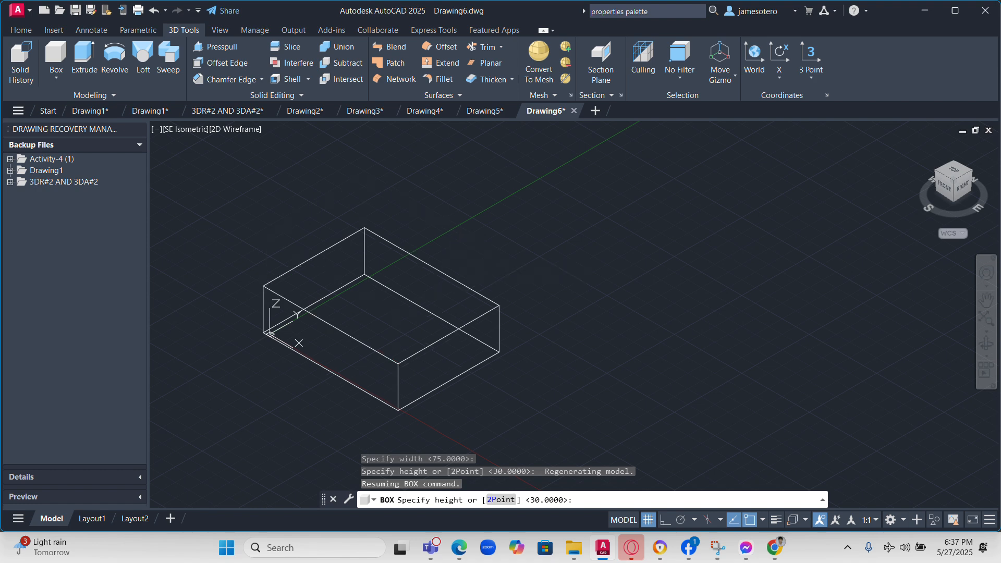
left_click(454, 267)
scroll(368, 359, "down", 3)
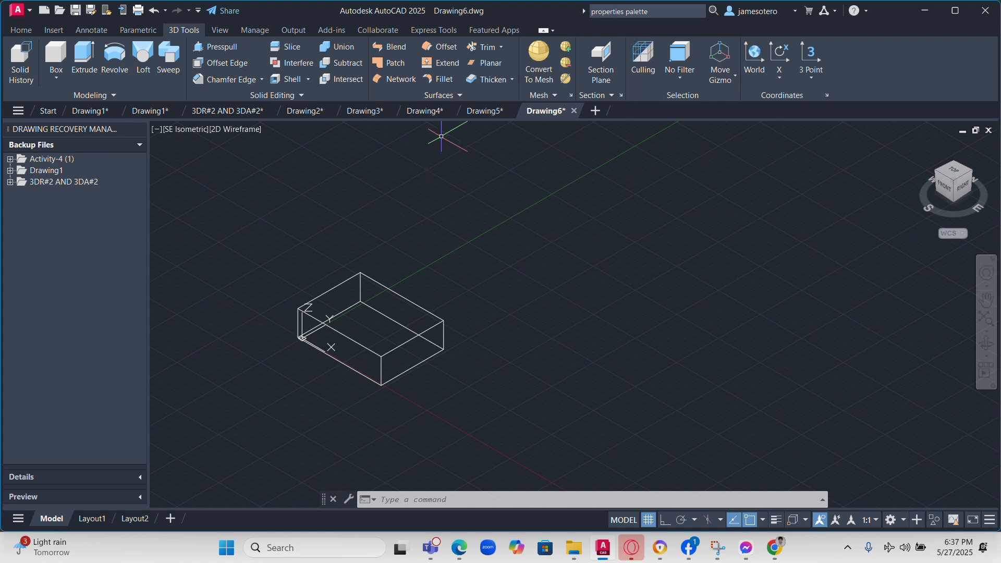
scroll(334, 365, "up", 3)
scroll(326, 355, "down", 5)
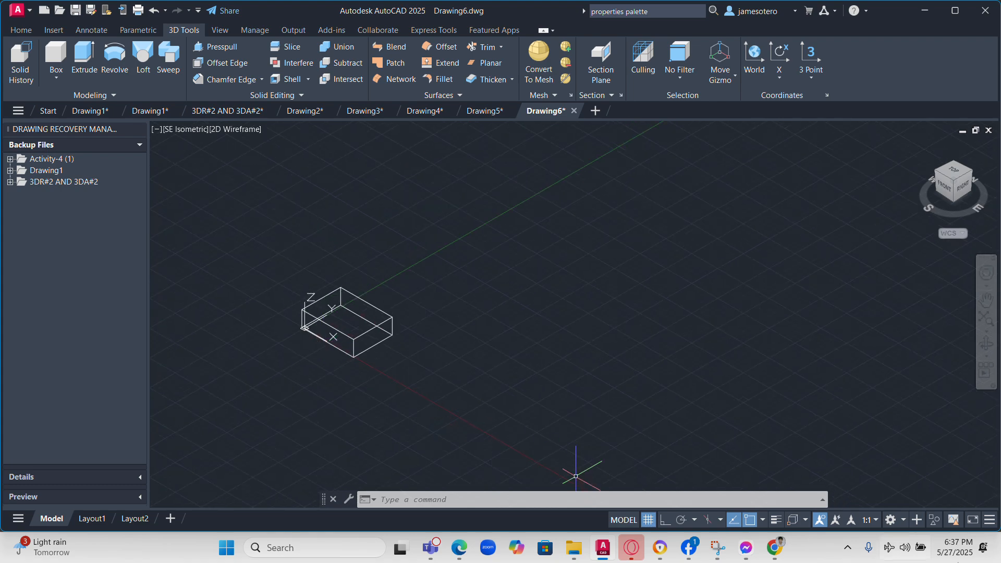
Switch to the 3D Modeling workspace and set the visual style to Shades of Gray
left_click(894, 522)
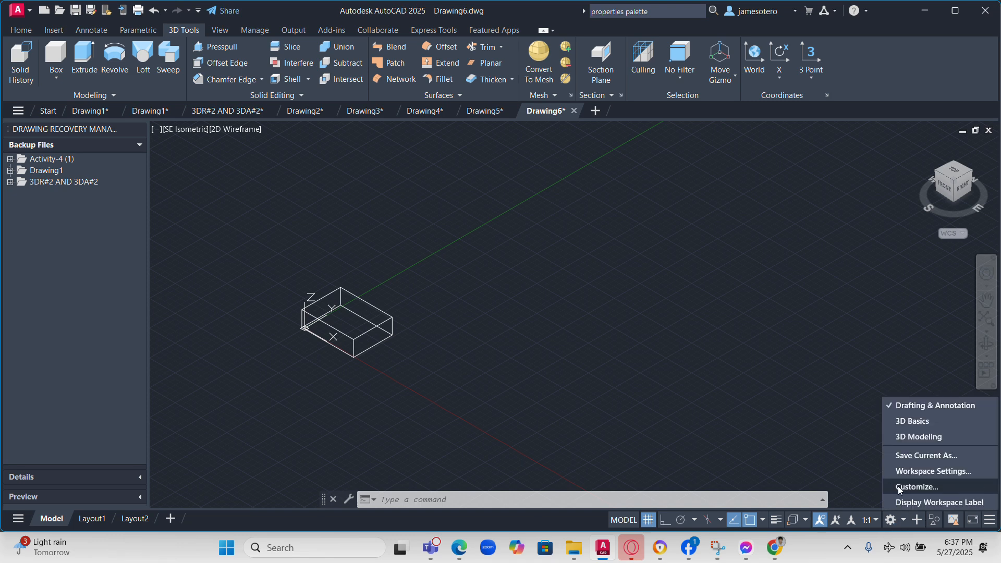
left_click(908, 437)
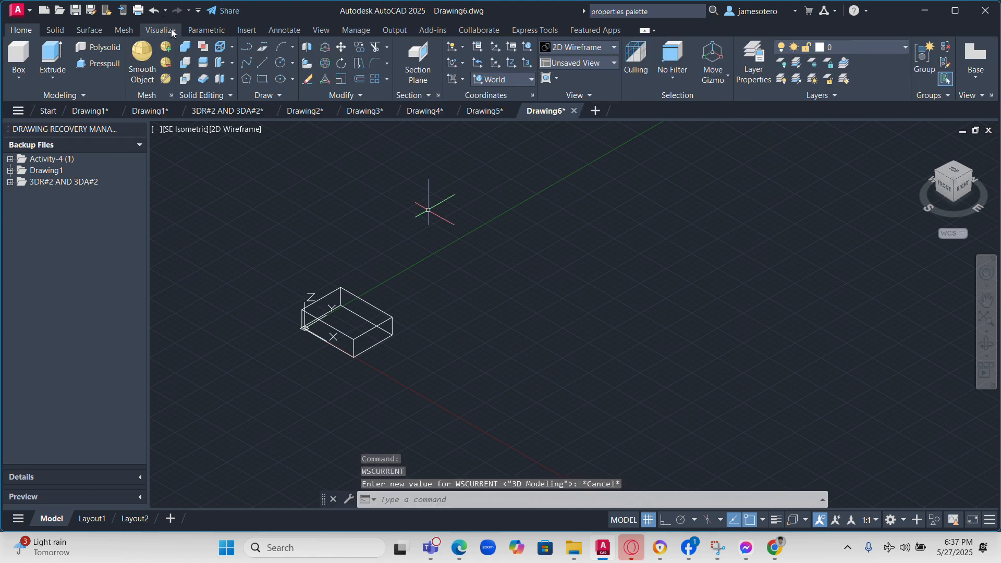
left_click(171, 29)
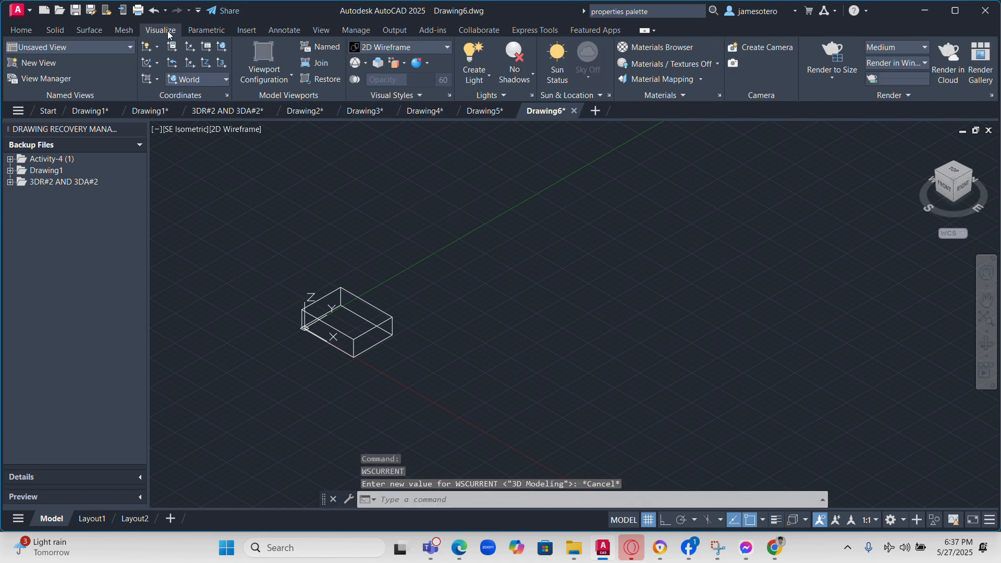
left_click(374, 47)
left_click(471, 122)
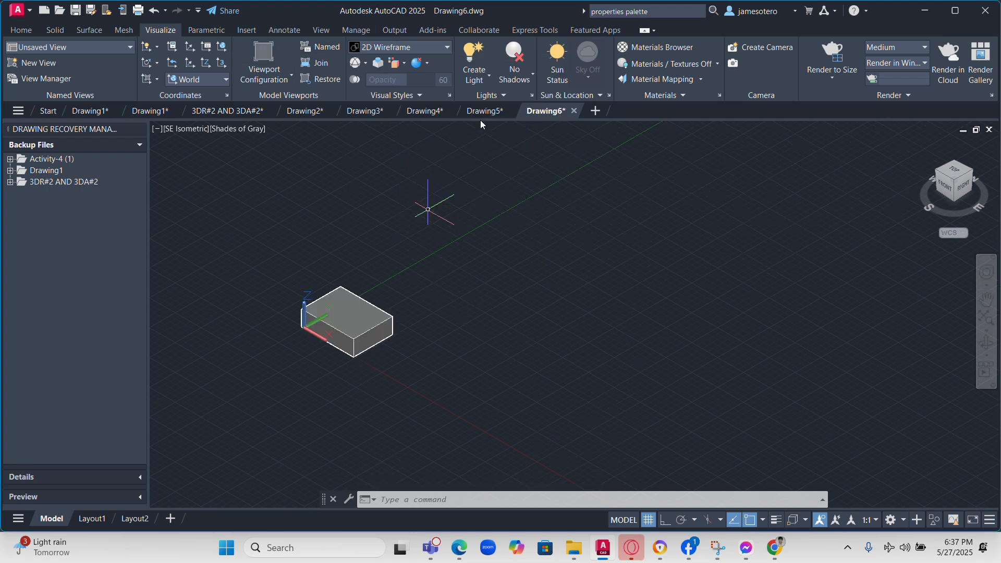
Return to the Drafting & Annotation workspace and add the 3D Tools set to the ribbon
left_click(894, 516)
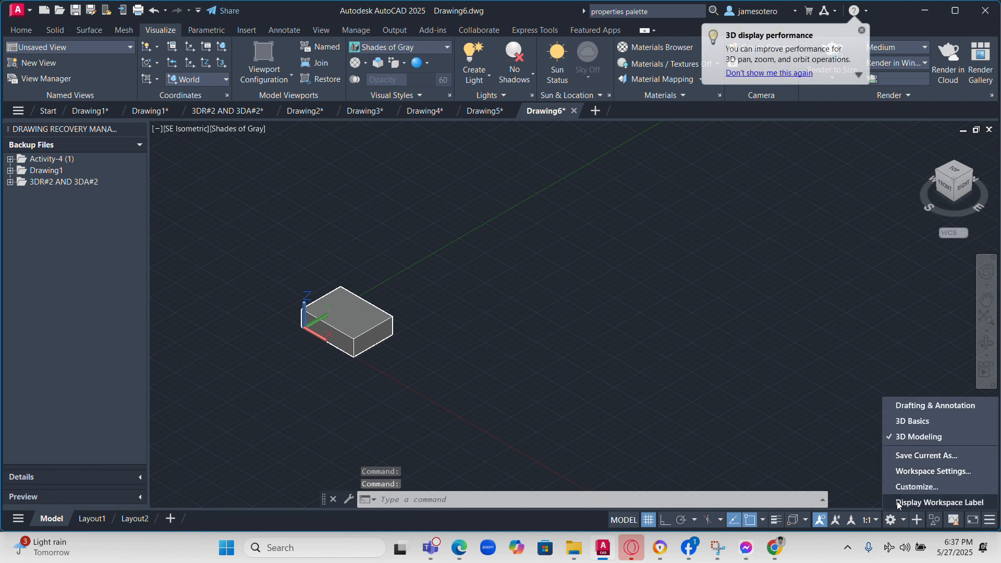
left_click(924, 407)
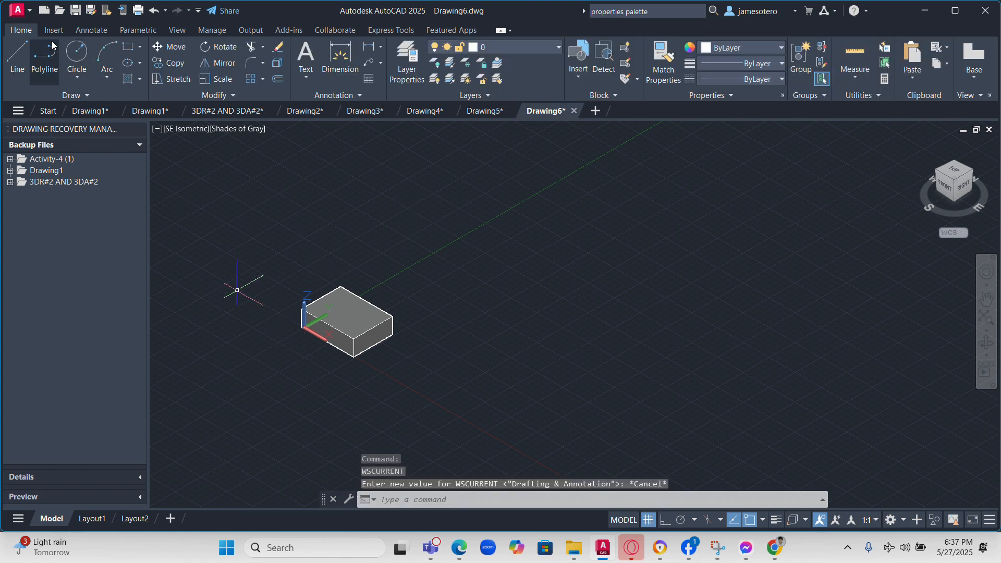
right_click(73, 77)
mouse_move(92, 101)
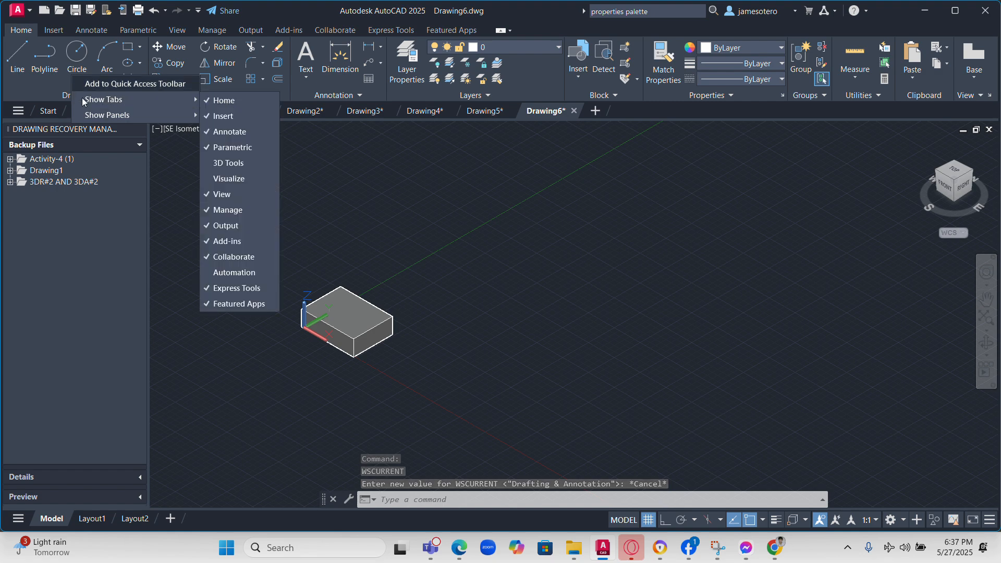
left_click(220, 163)
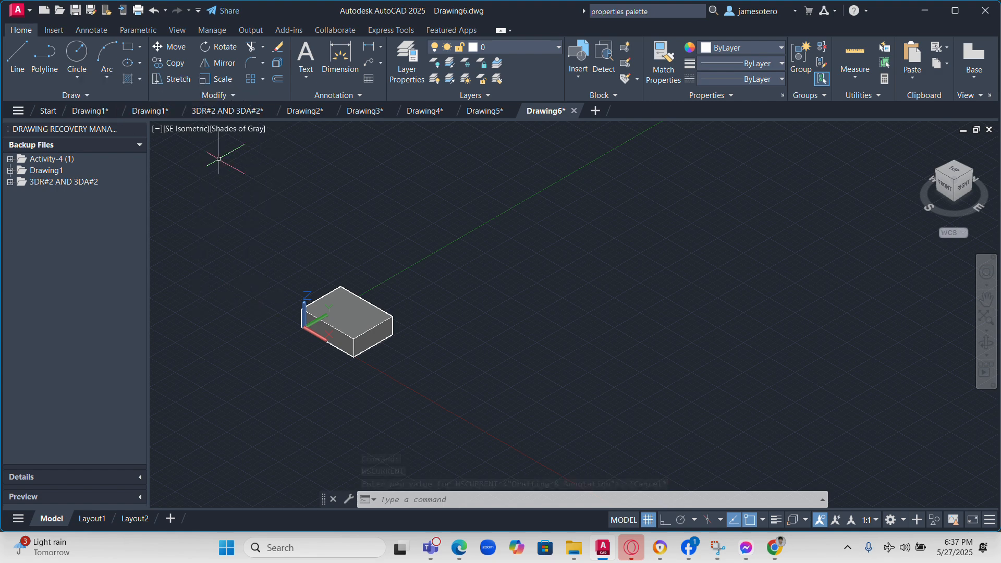
right_click(117, 89)
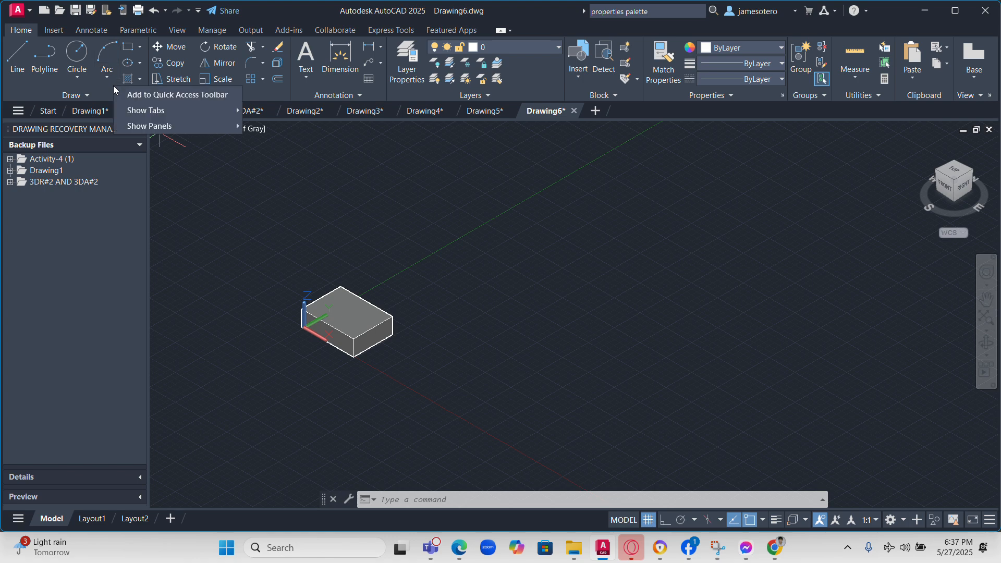
mouse_move(149, 110)
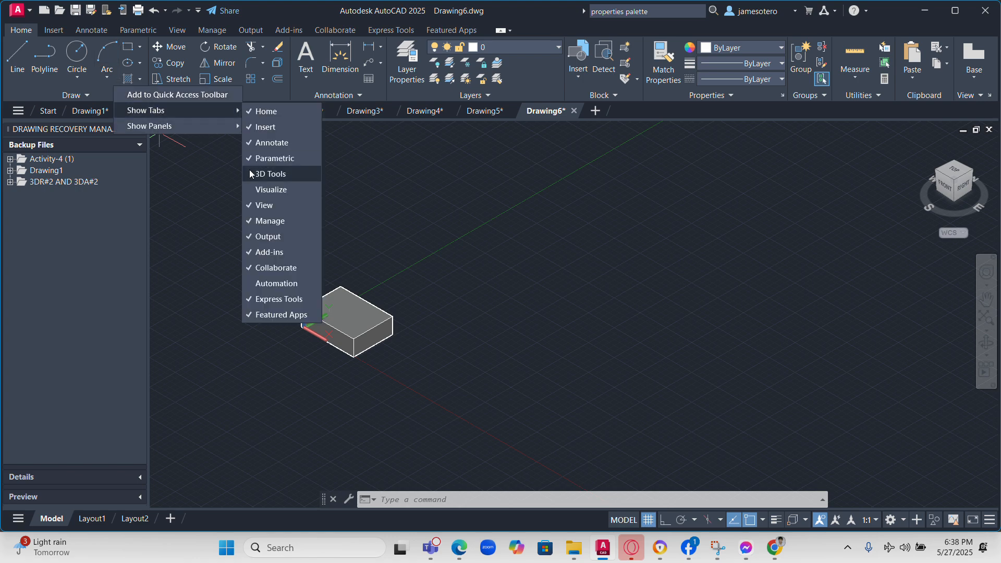
left_click(252, 170)
scroll(380, 343, "up", 5)
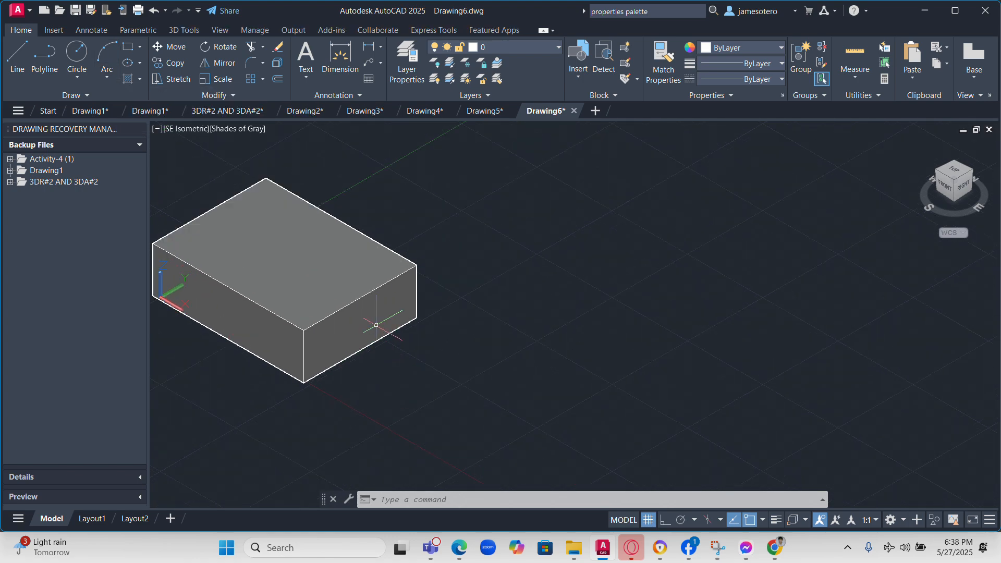
scroll(264, 320, "up", 2)
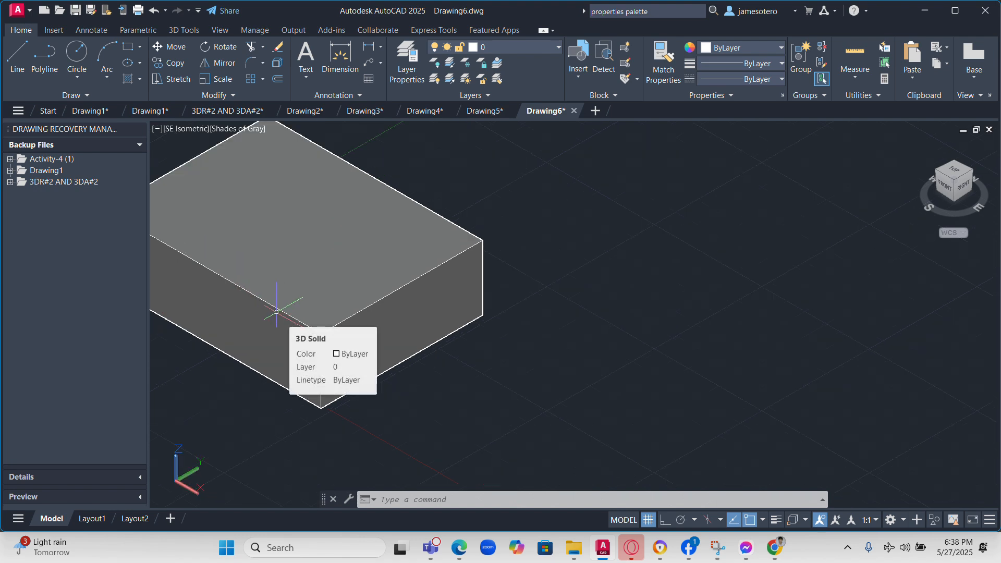
scroll(334, 330, "down", 4)
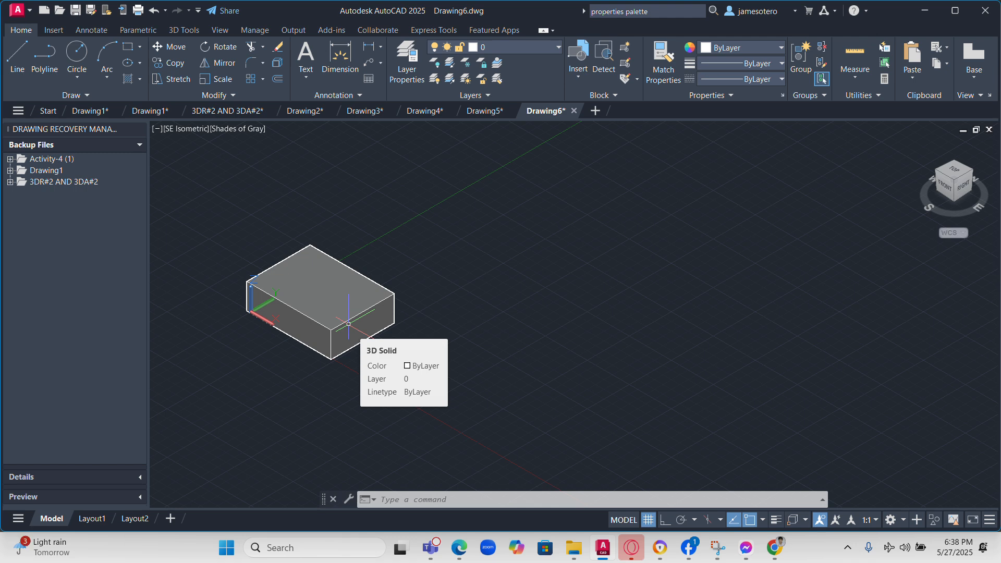
scroll(364, 311, "up", 3)
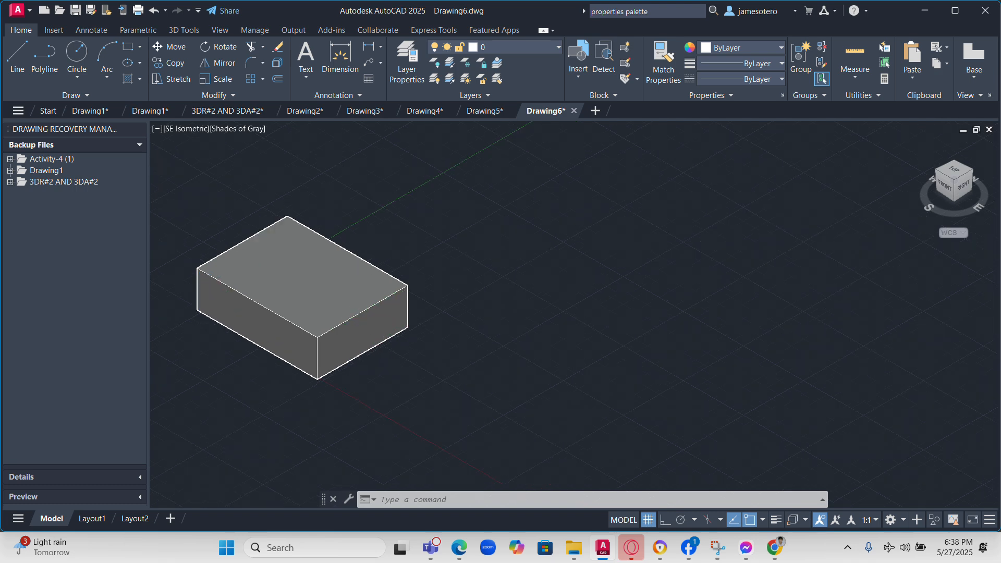
scroll(367, 314, "down", 4)
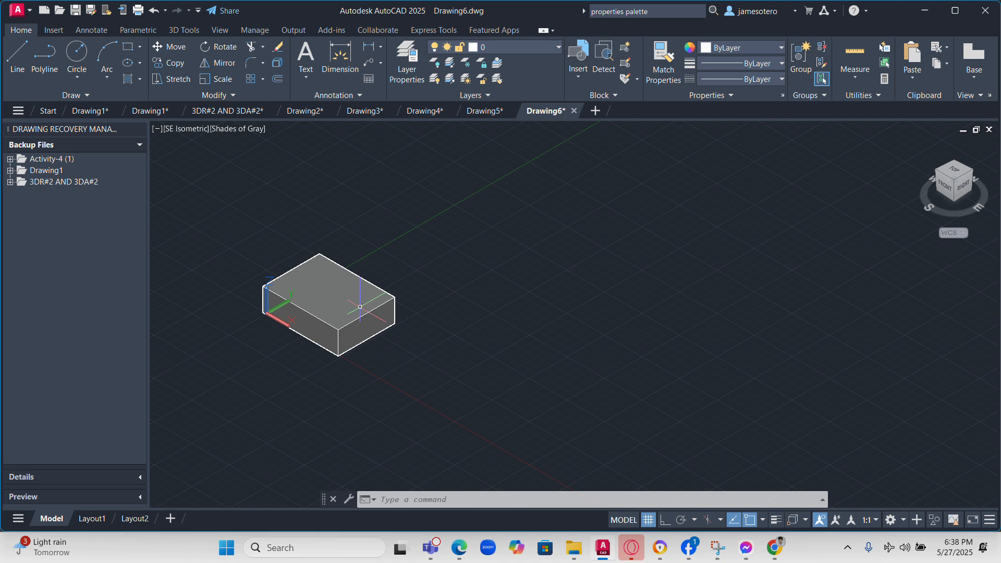
scroll(329, 299, "up", 3)
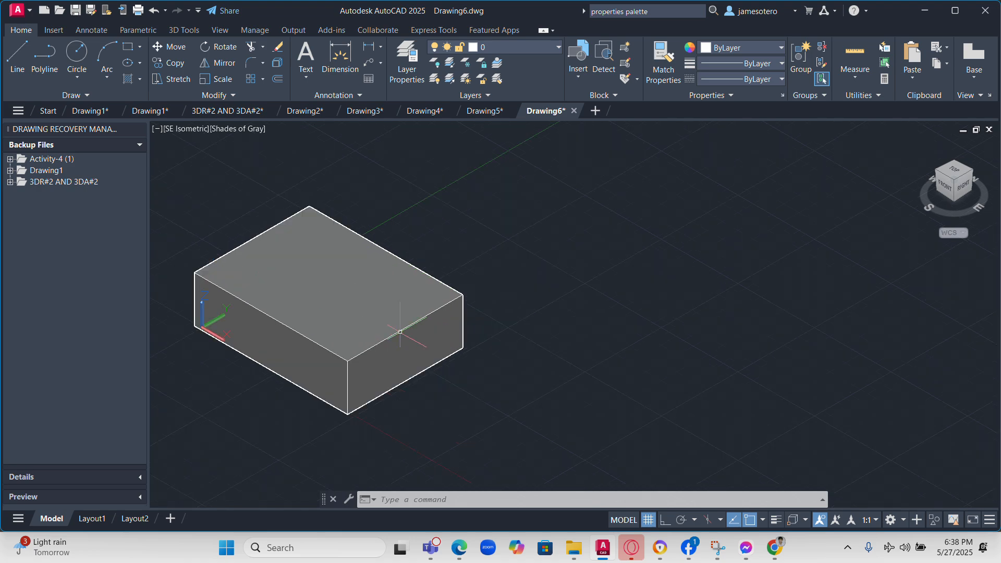
Chamfer the top edge of the box's right face with Distance1 20 and Distance2 12
left_click(183, 30)
left_click(57, 77)
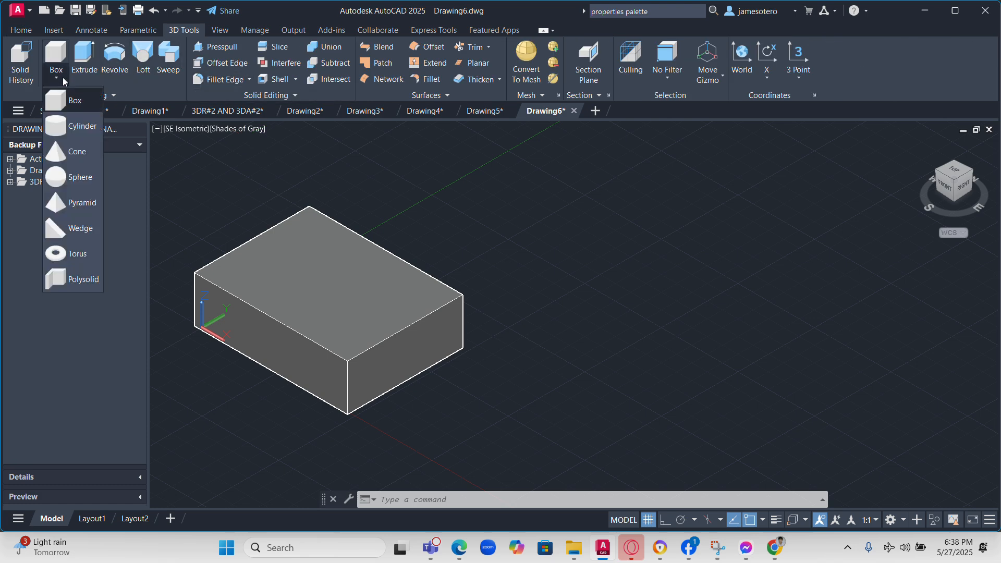
left_click(68, 96)
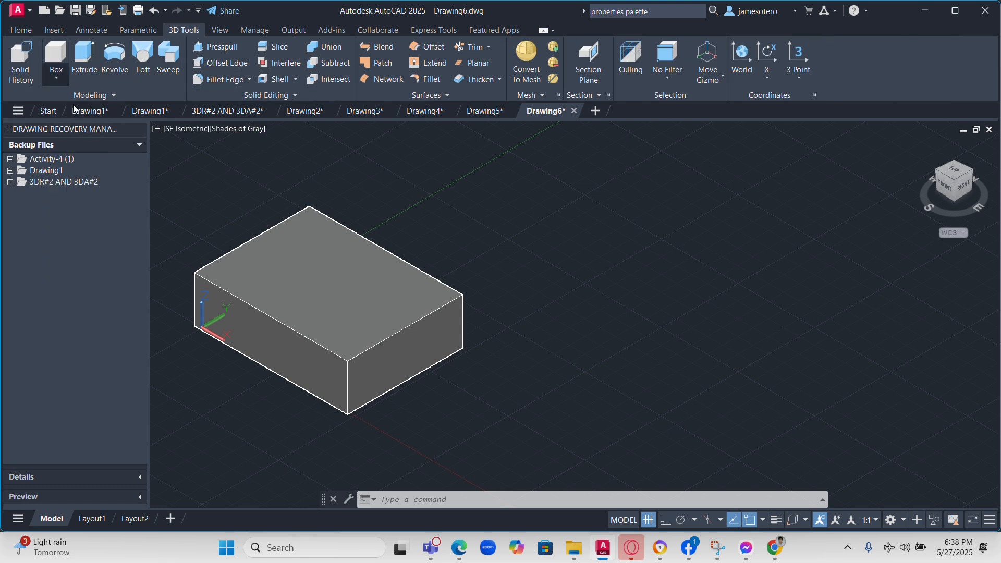
left_click(251, 82)
left_click(230, 125)
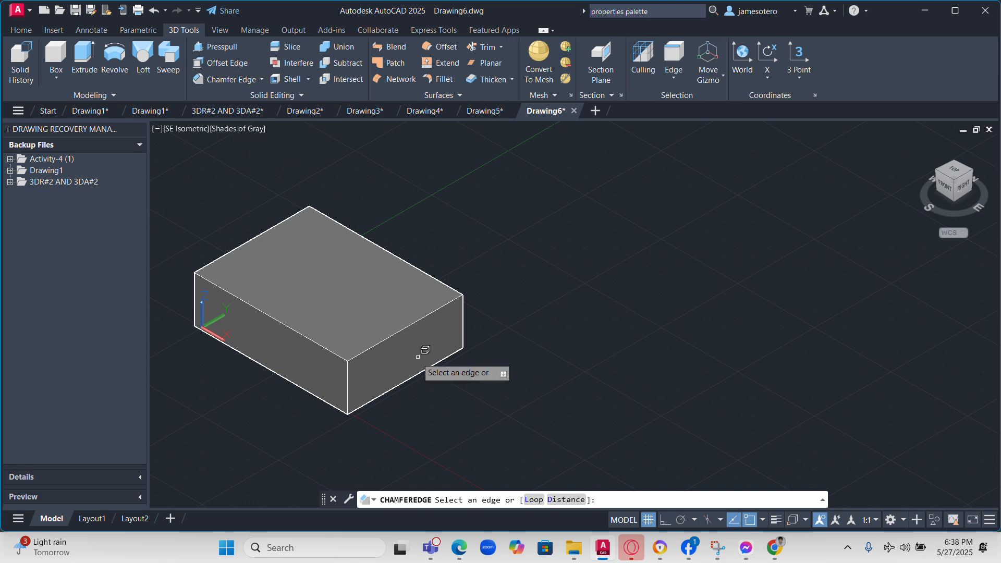
left_click(398, 331)
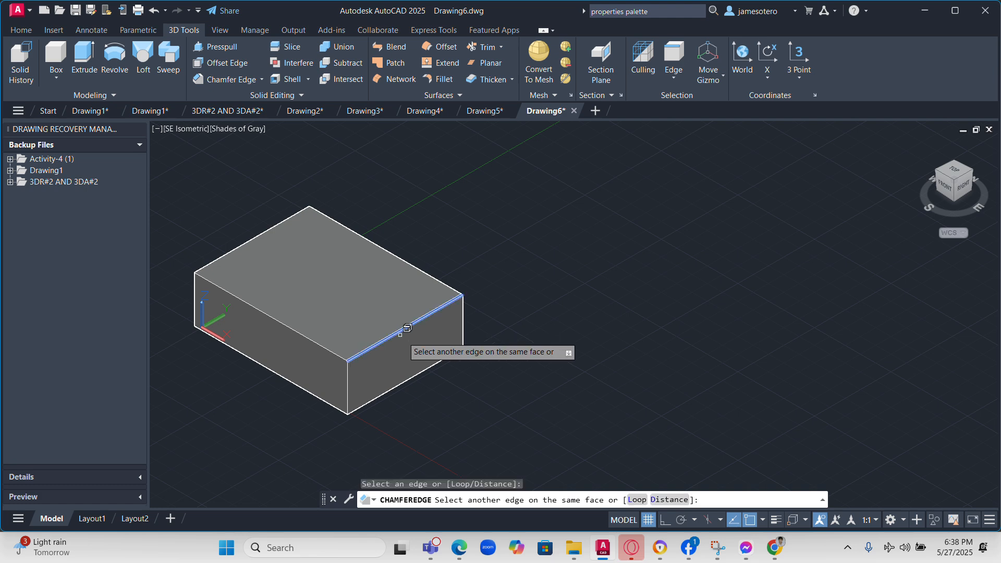
left_click(671, 499)
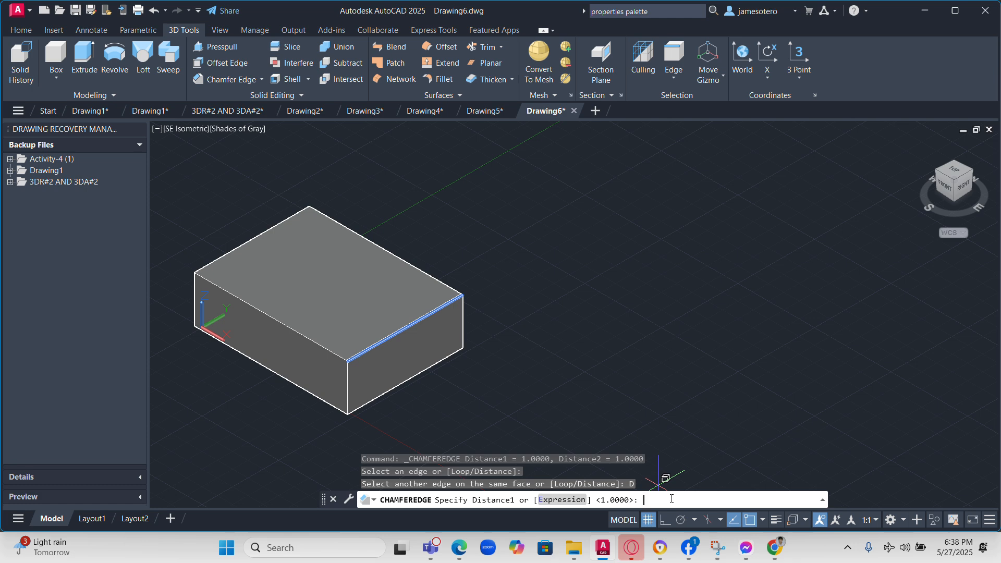
type("20")
key("Return")
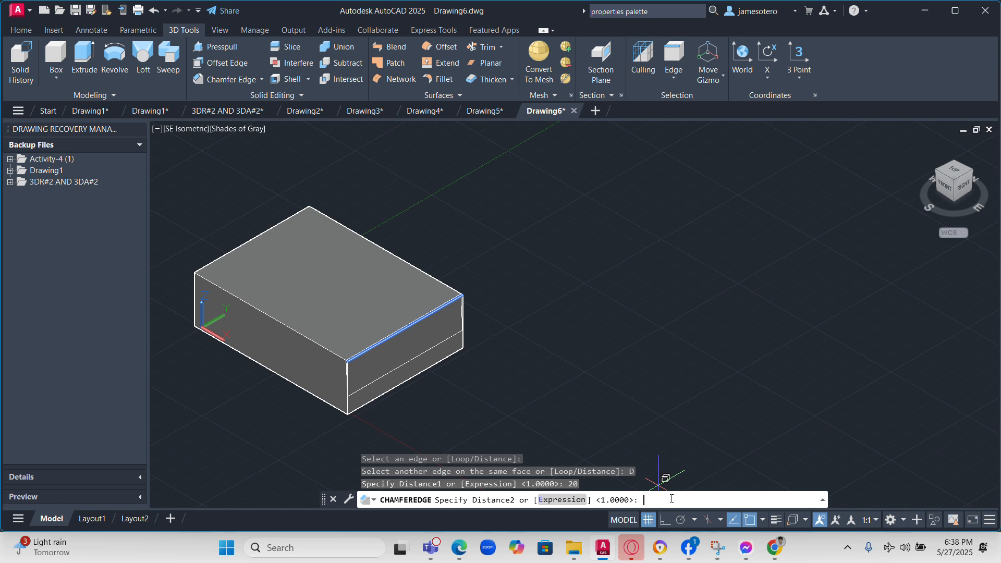
type("12")
key("Return")
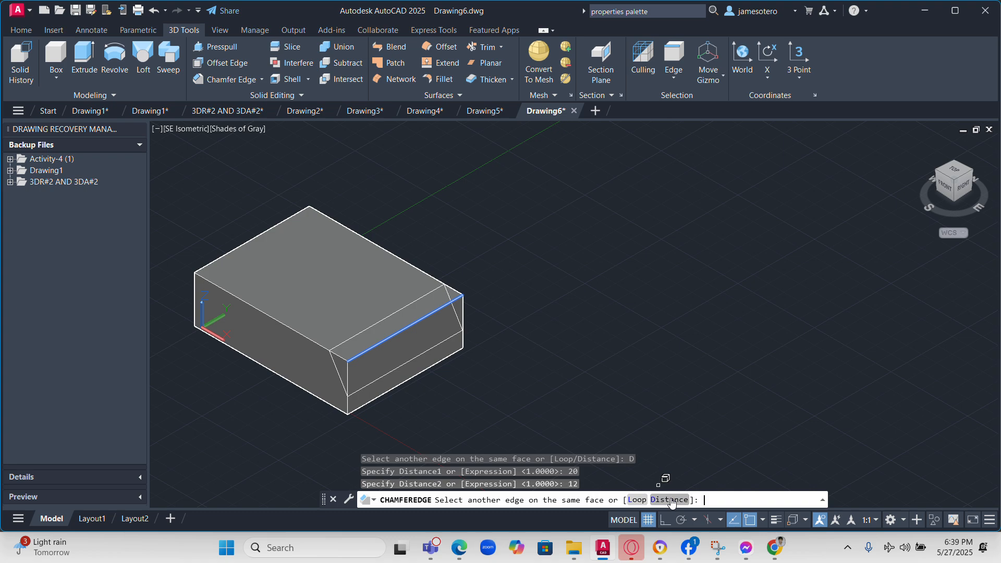
key("Return")
key("Return")
Undo the 20 by 12 chamfer on the top edge of the box's right face
scroll(430, 334, "down", 4)
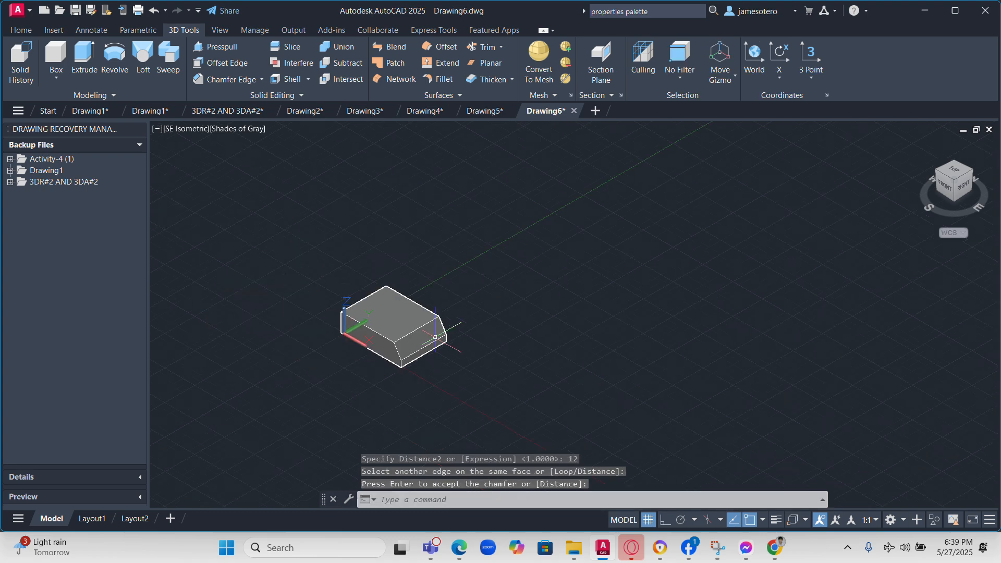
scroll(431, 316, "up", 2)
scroll(431, 317, "up", 3)
mouse_move(466, 550)
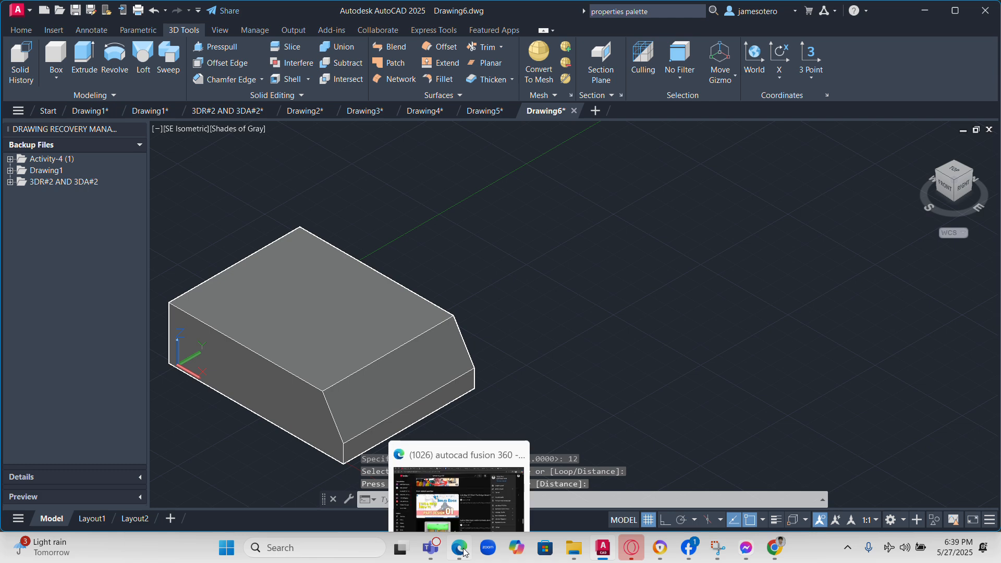
left_click(410, 373)
key("Escape")
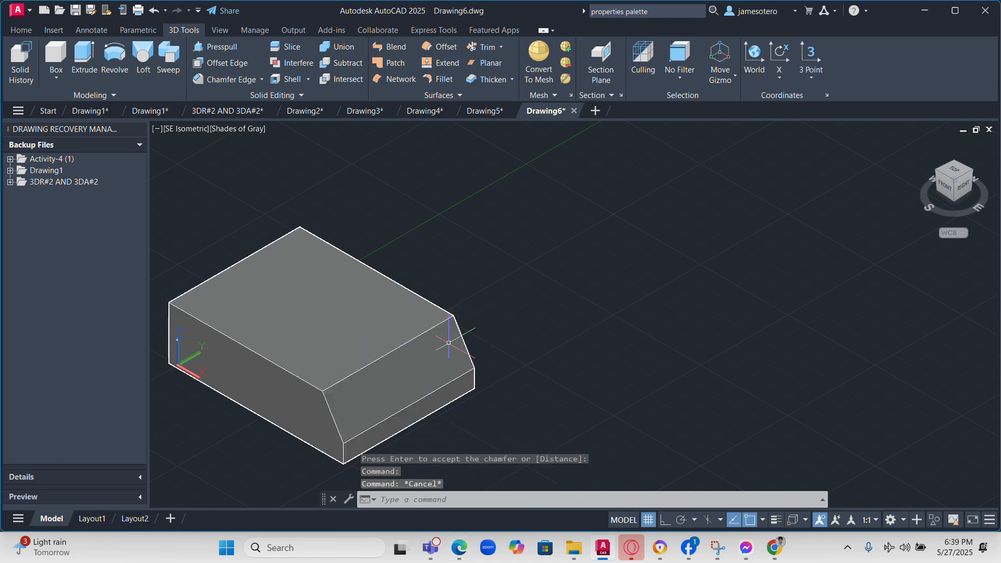
key("ctrl+z")
key("ctrl+z")
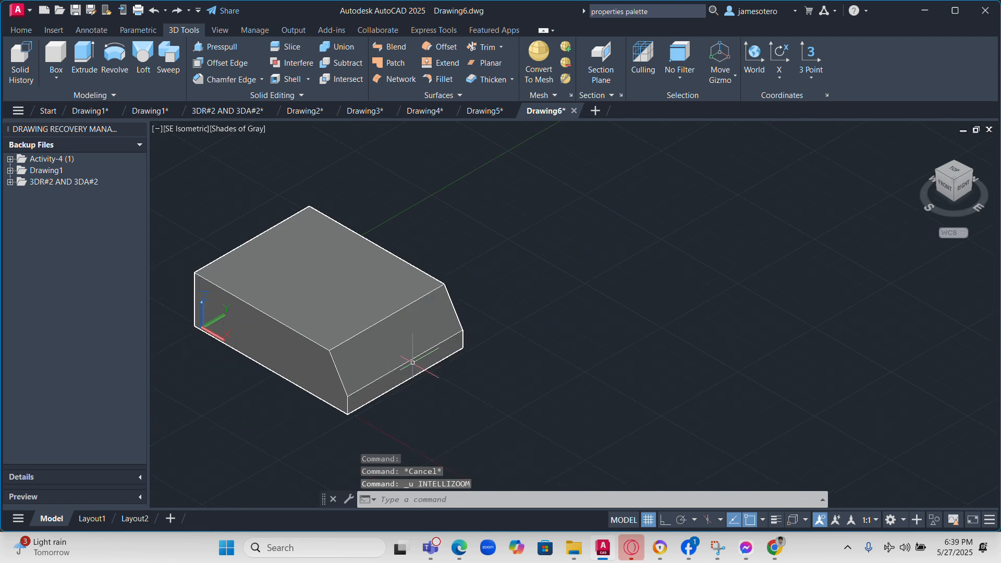
Chamfer the top edge of the box's right face with Distance1 12 and Distance2 20
left_click(262, 79)
left_click(242, 122)
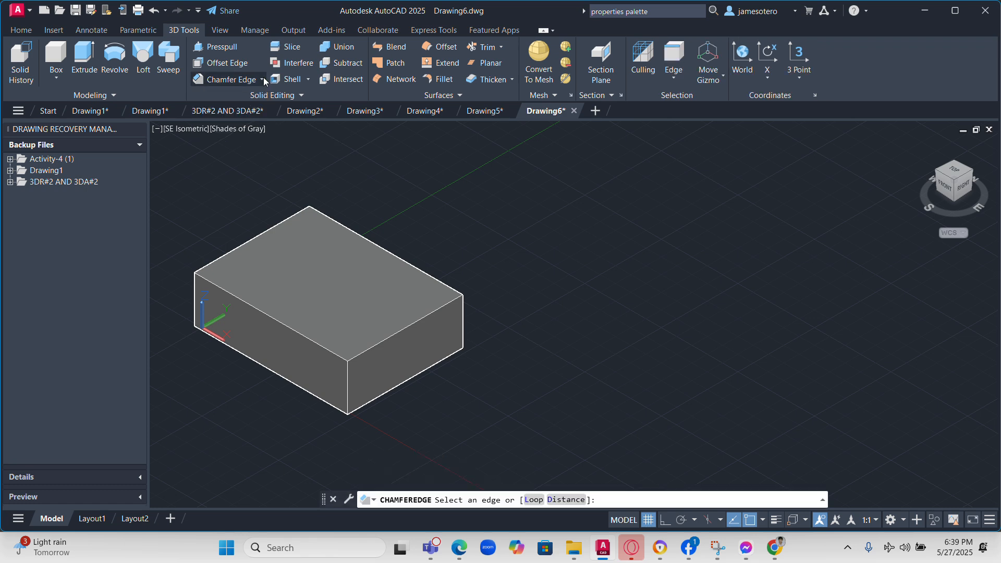
left_click(262, 79)
left_click(246, 129)
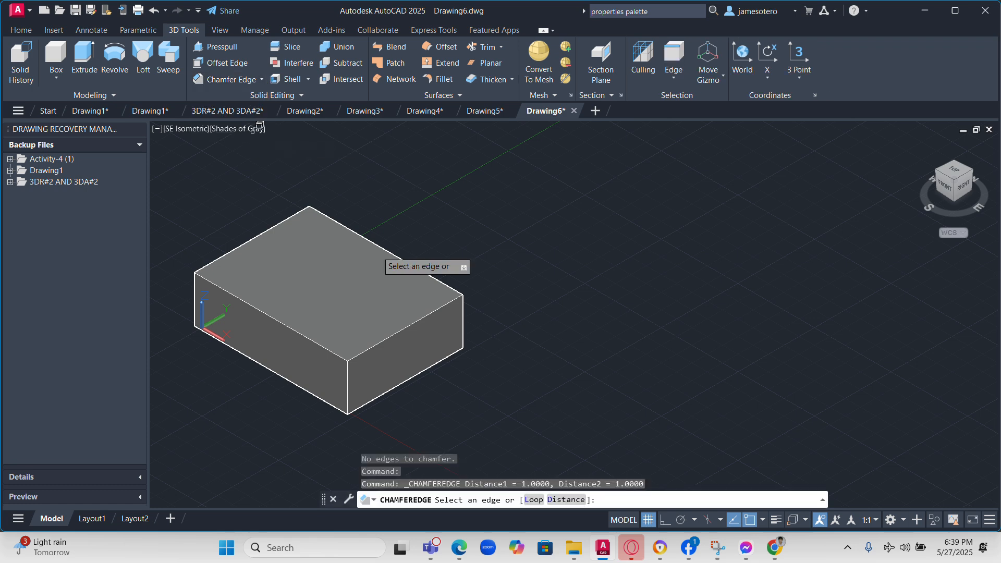
left_click(401, 329)
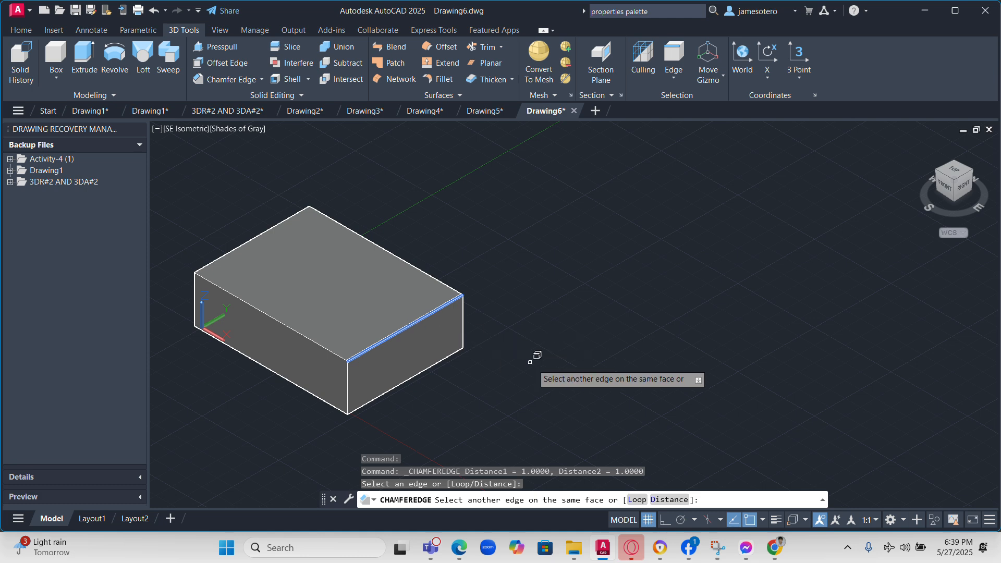
left_click(666, 499)
type("12")
key("Return")
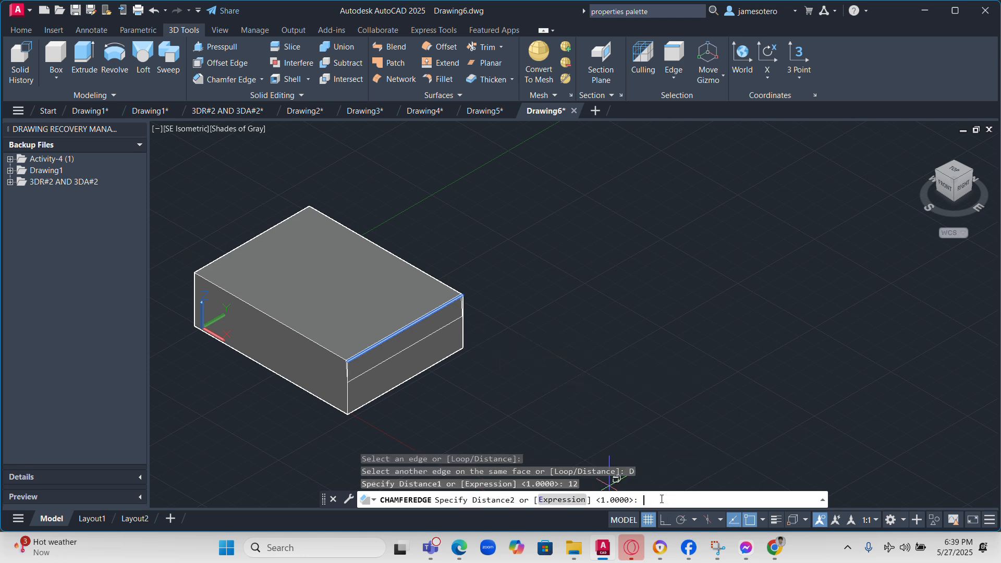
type("20")
key("Return")
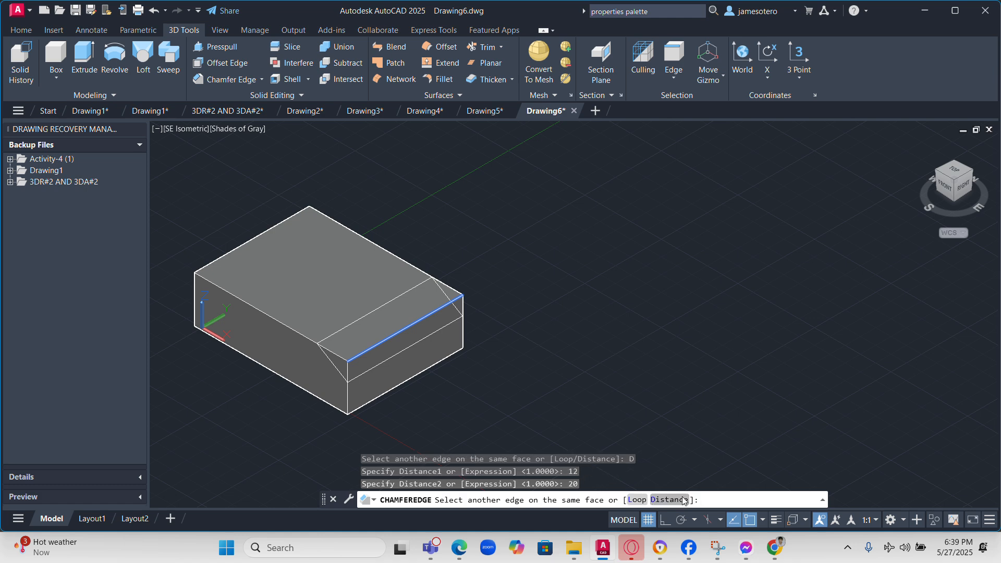
key("Return")
key("Return")
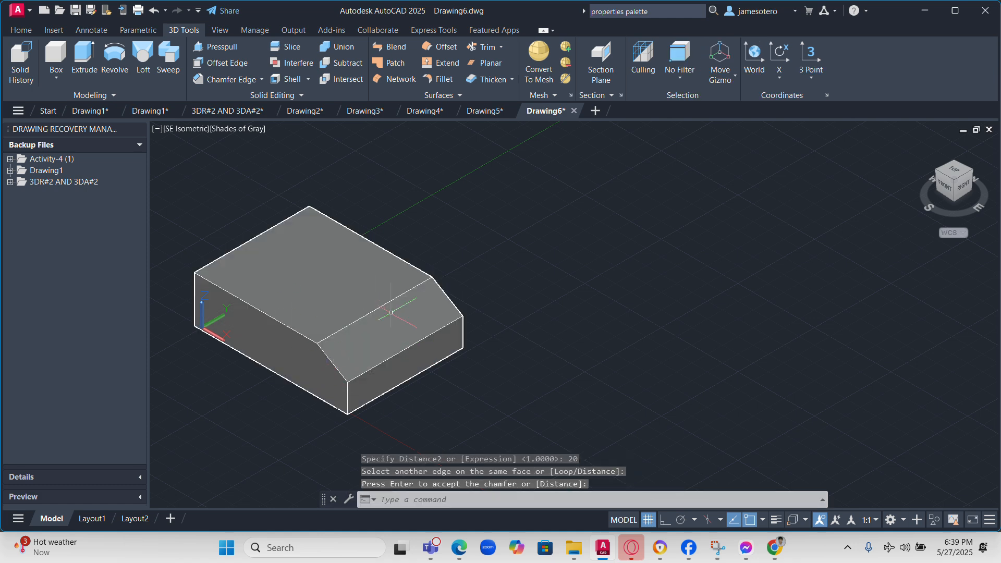
Remove the chamfer by selecting only its sloped face on the solid and deleting it
scroll(402, 329, "down", 5)
scroll(377, 336, "up", 5)
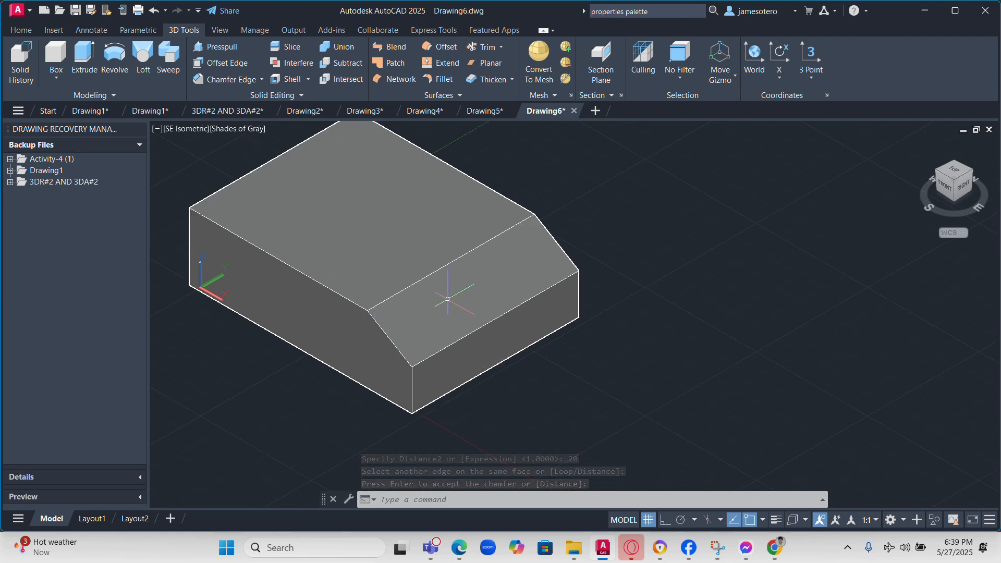
scroll(457, 299, "down", 2)
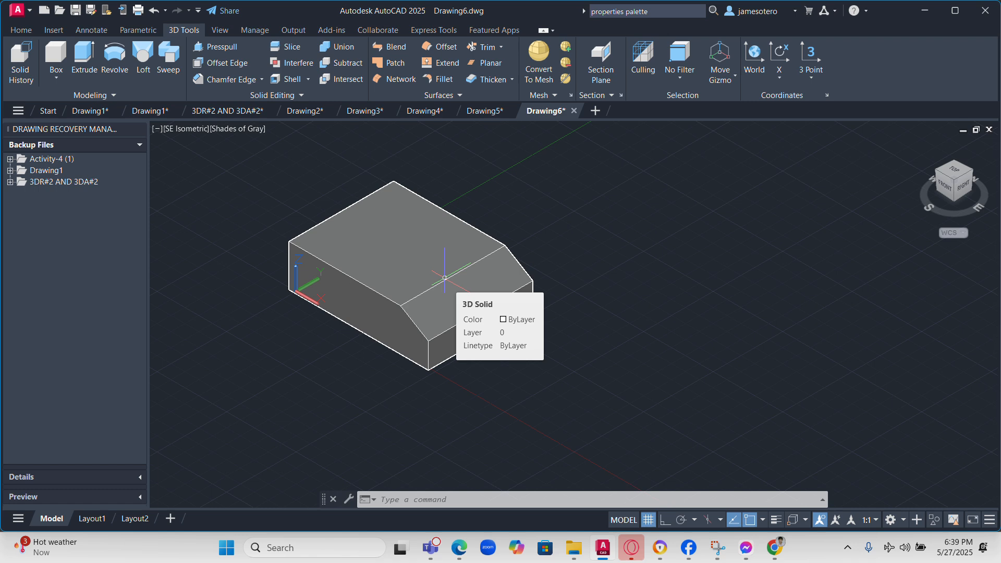
left_click(481, 287, "ctrl")
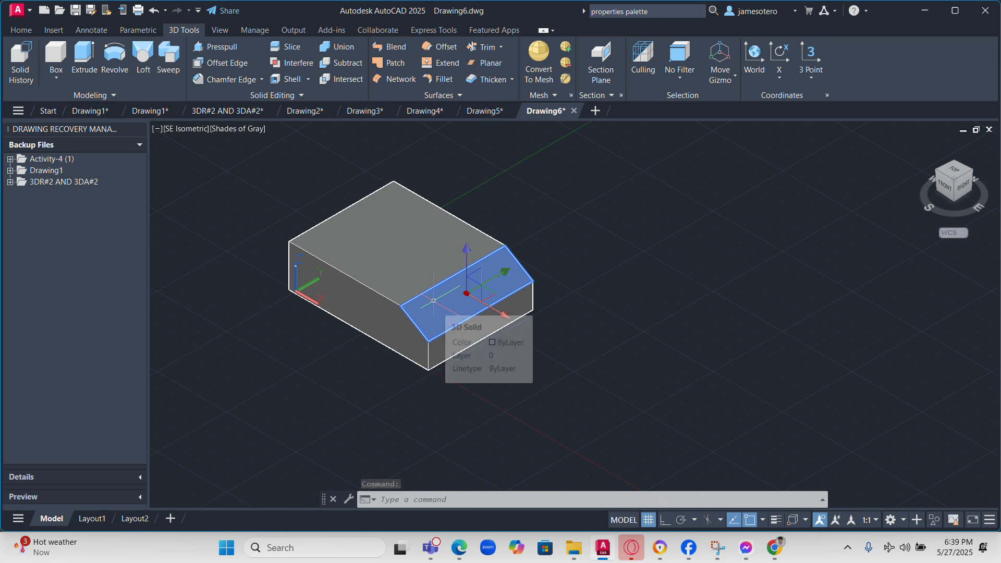
key("Delete")
scroll(443, 316, "up", 3)
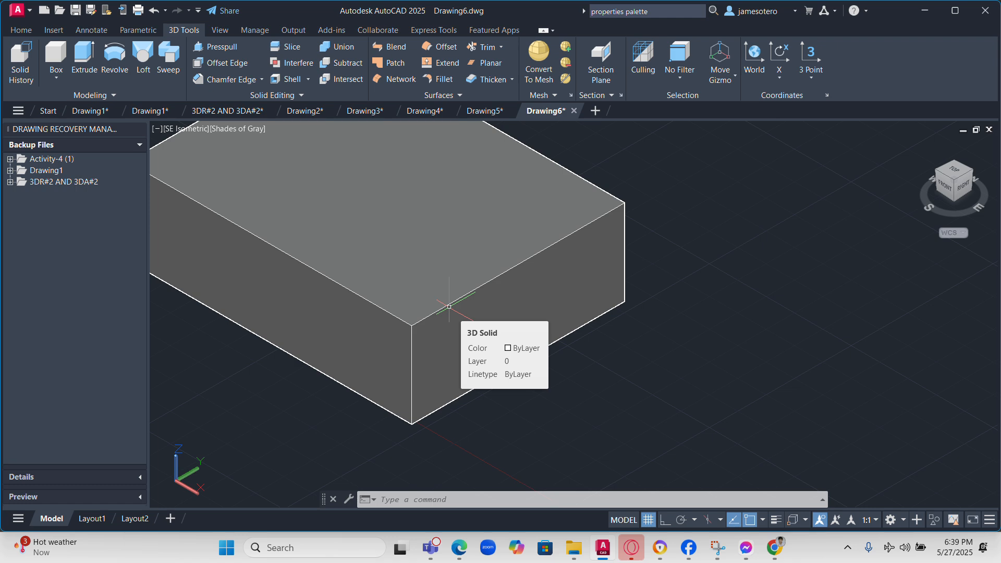
scroll(449, 307, "down", 5)
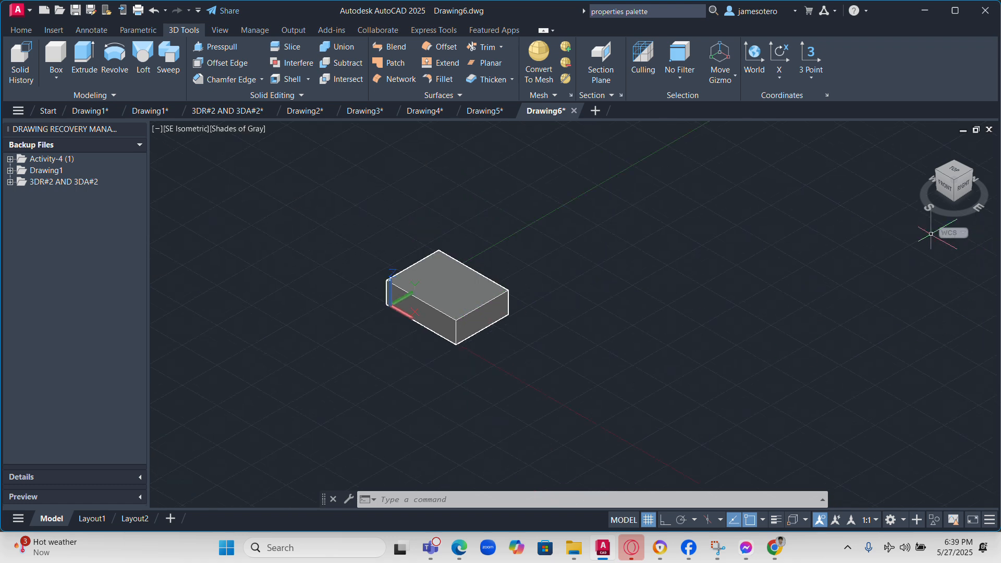
Switch to the top view and chamfer all four edges of the box's top face with Distance1 5.08 and Distance2 10.16
left_click(959, 174)
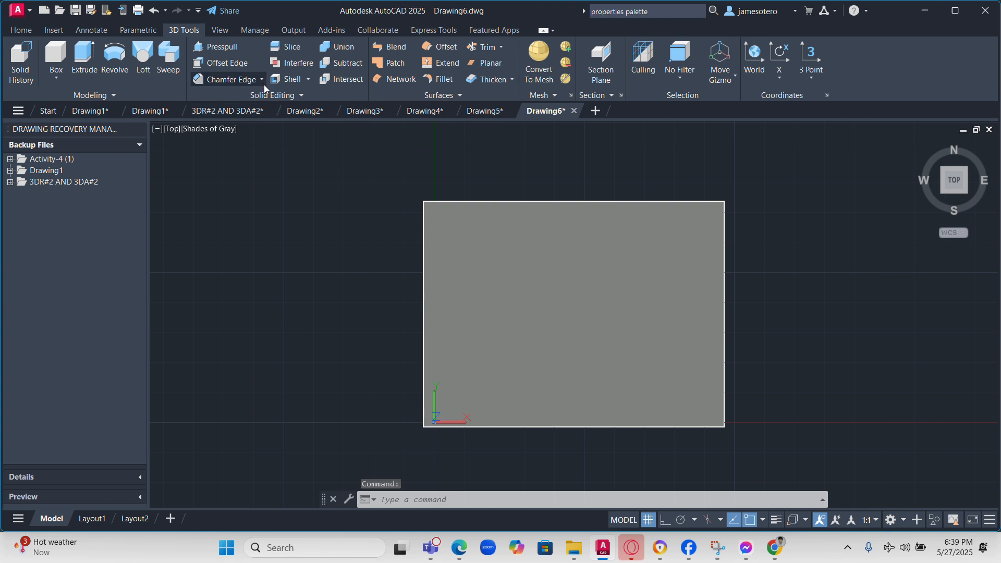
left_click(264, 85)
left_click(237, 130)
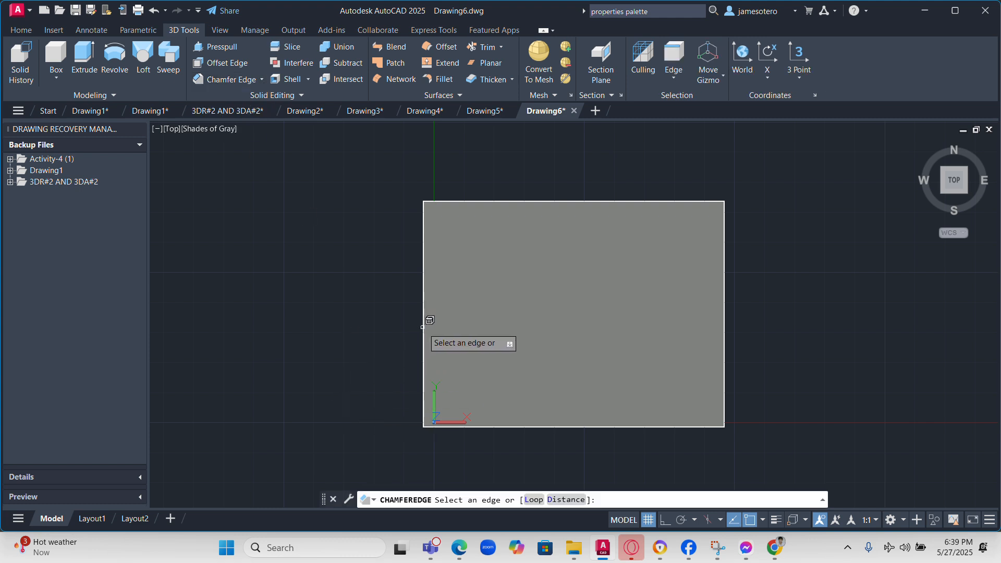
left_click(424, 243)
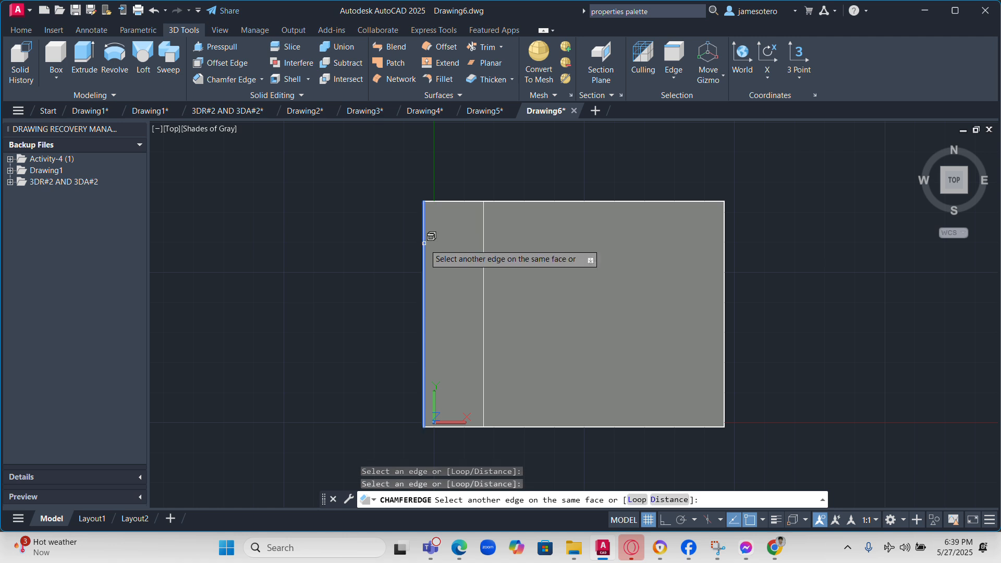
left_click(551, 201)
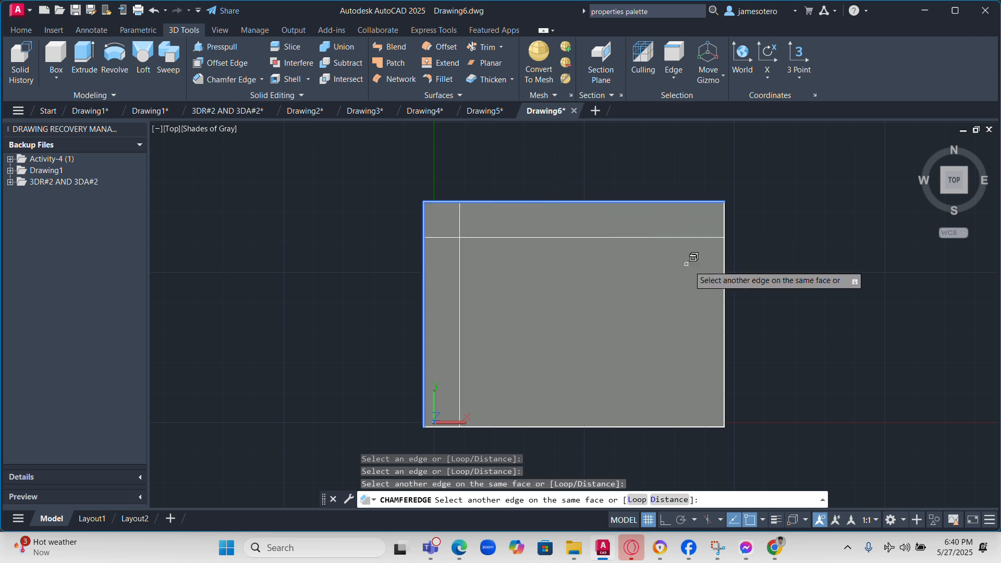
left_click(725, 288)
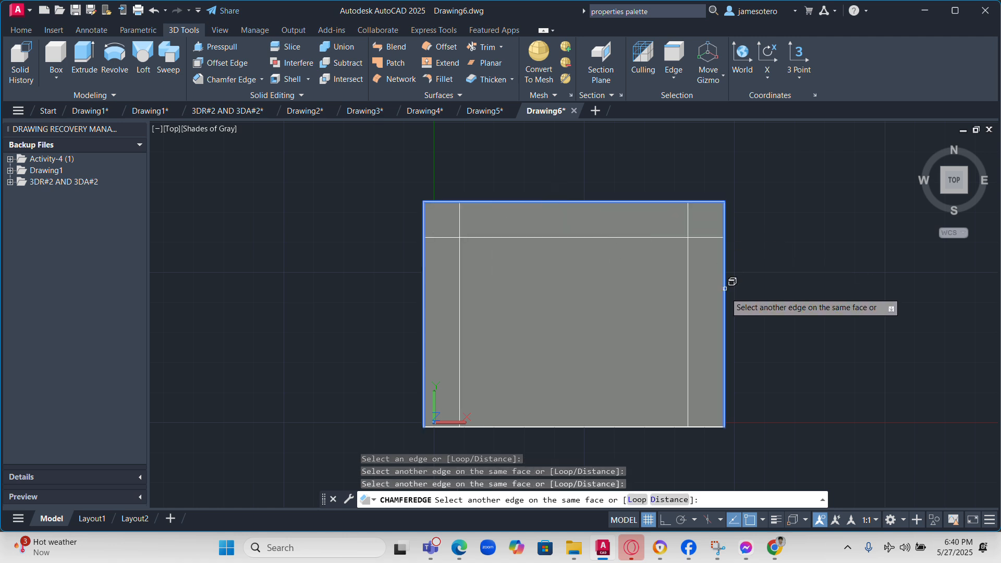
left_click(574, 426)
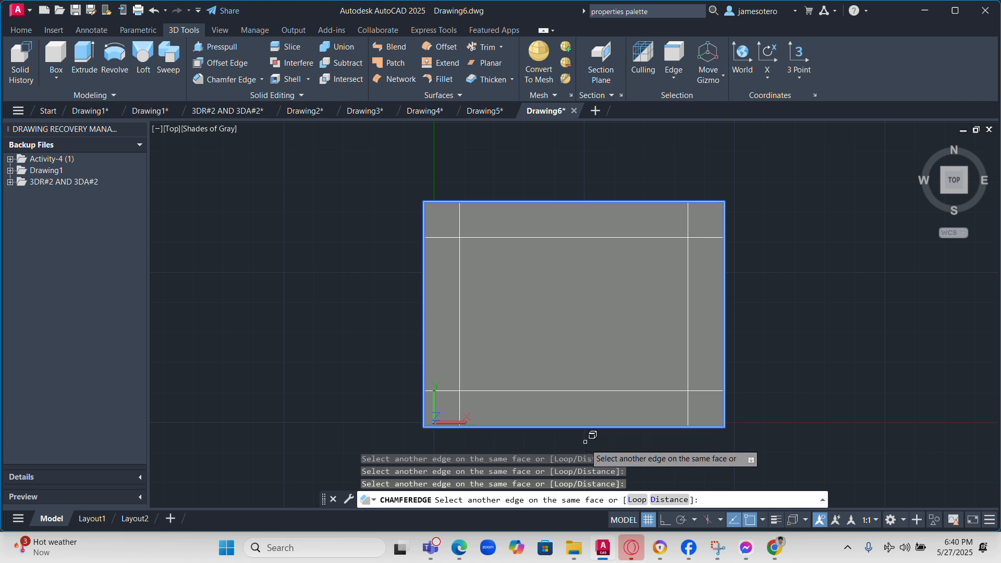
left_click(672, 500)
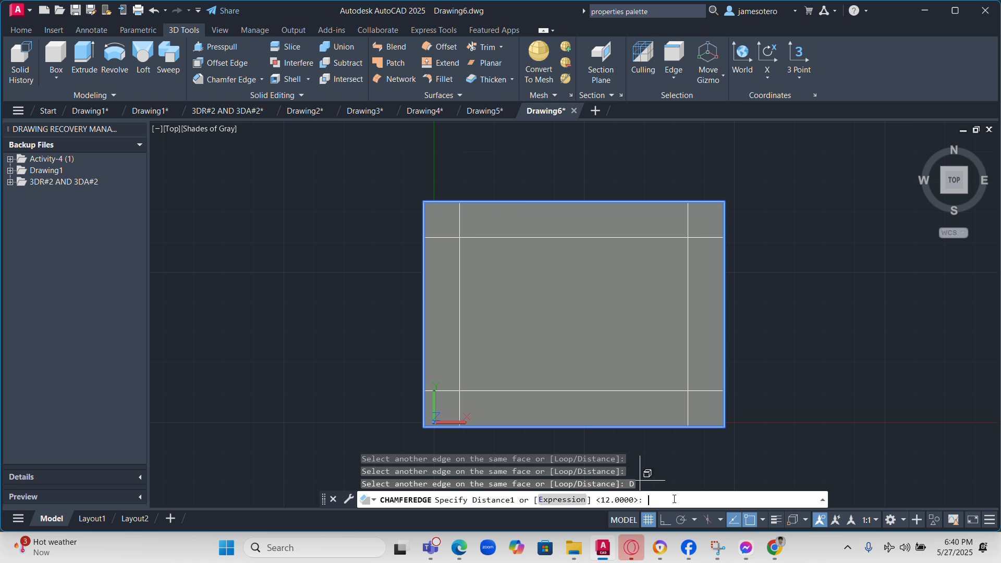
type("5.08")
key("Return")
type("1")
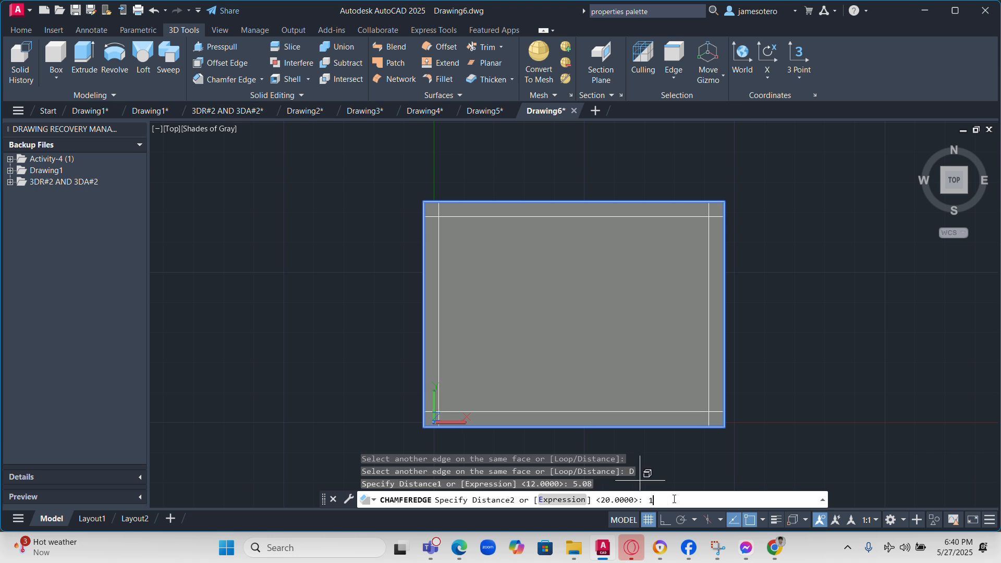
type("0.16")
key("Return")
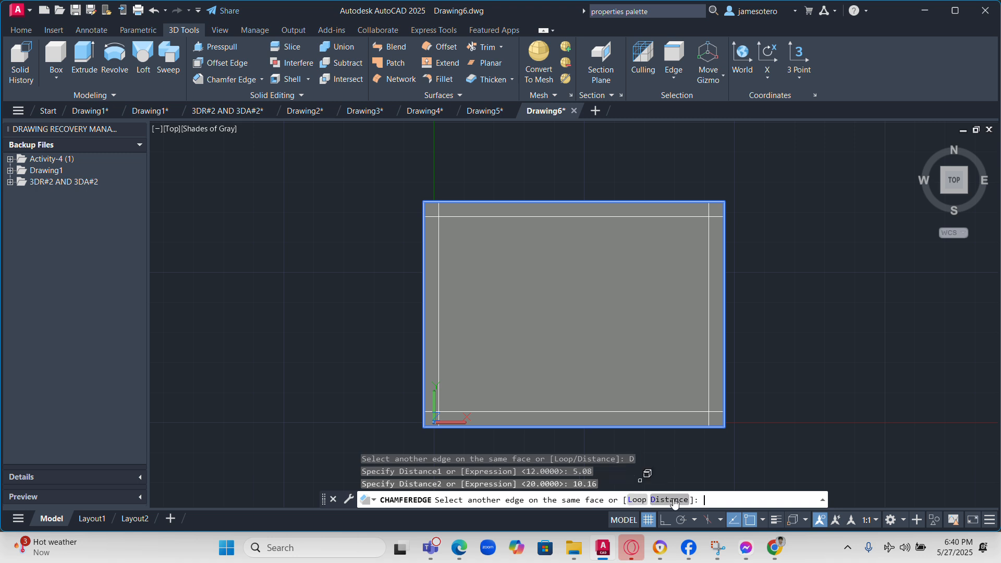
key("Return")
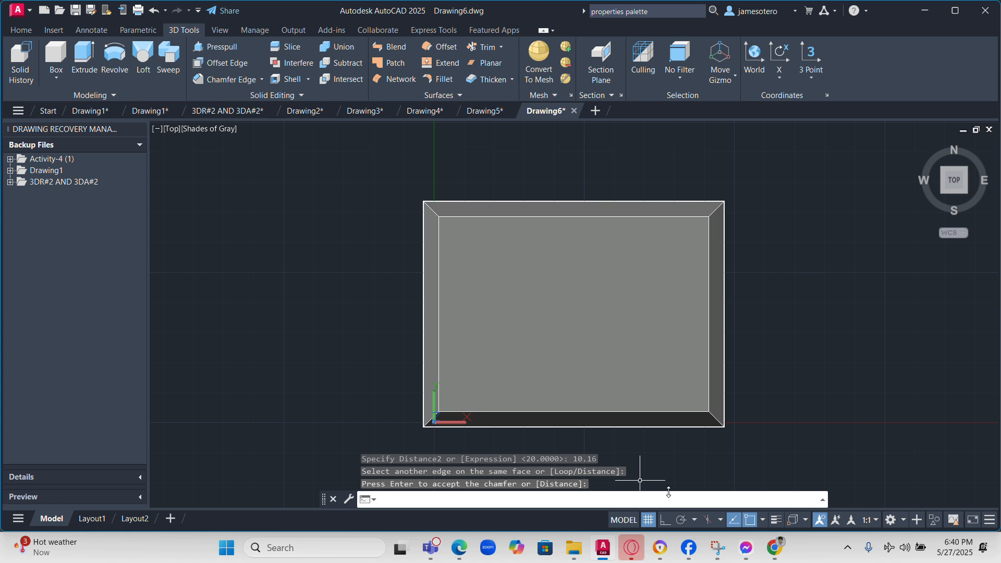
Inspect the chamfered top edges from above, then return to the southeast isometric view and examine them up close
scroll(605, 412, "down", 4)
scroll(608, 416, "up", 6)
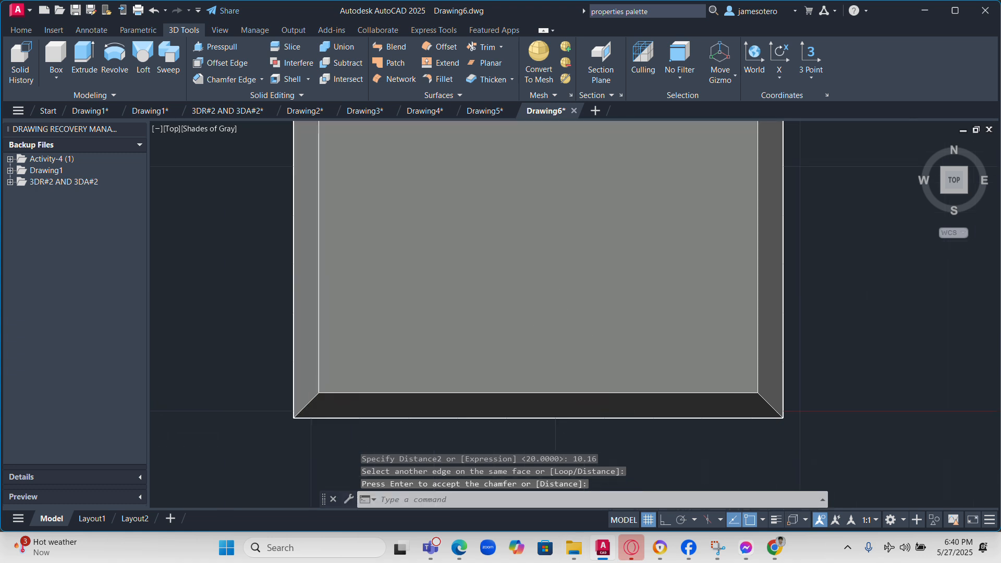
scroll(535, 318, "down", 5)
scroll(513, 321, "up", 3)
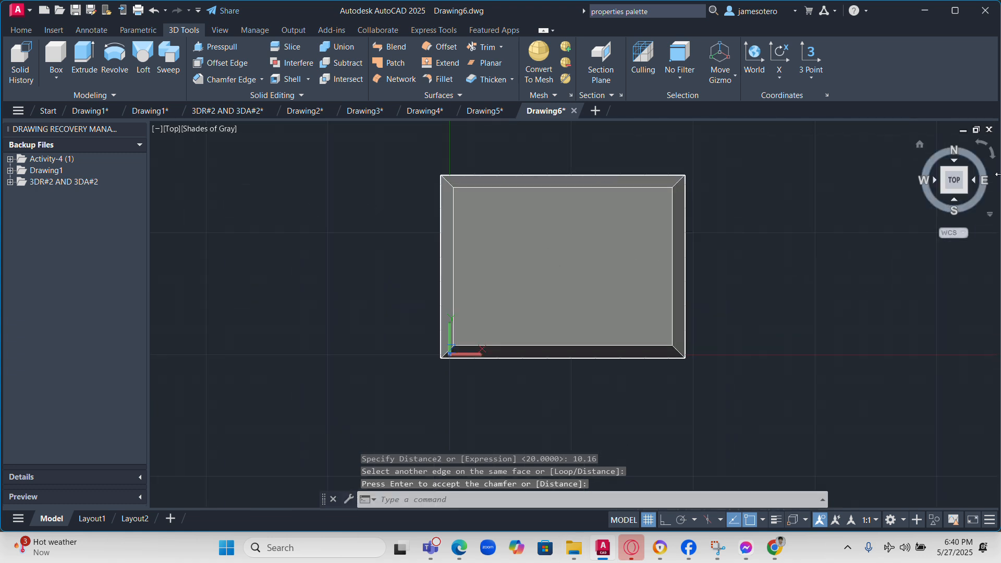
key("Return")
left_click(964, 196)
scroll(577, 412, "up", 3)
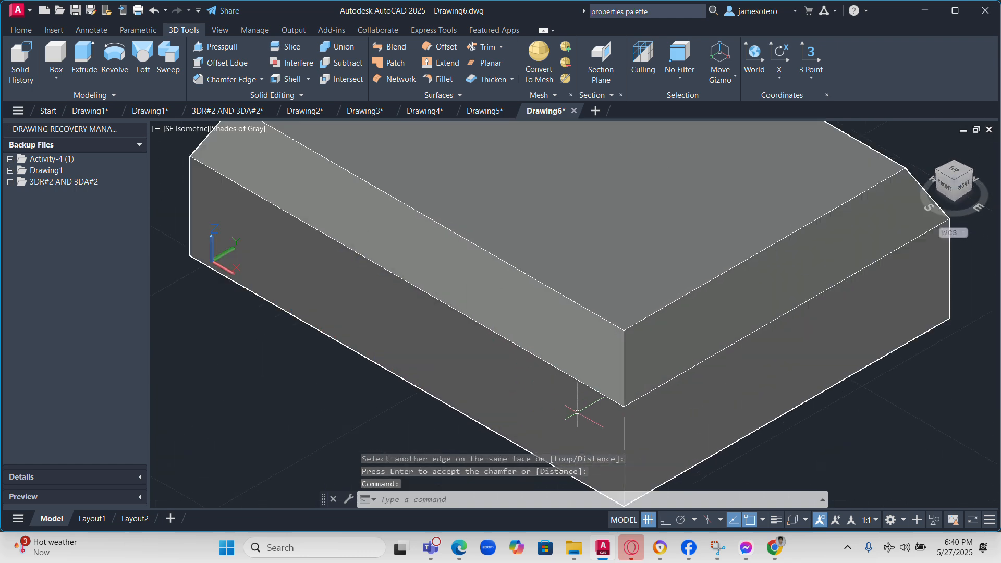
scroll(577, 412, "down", 5)
scroll(552, 408, "up", 2)
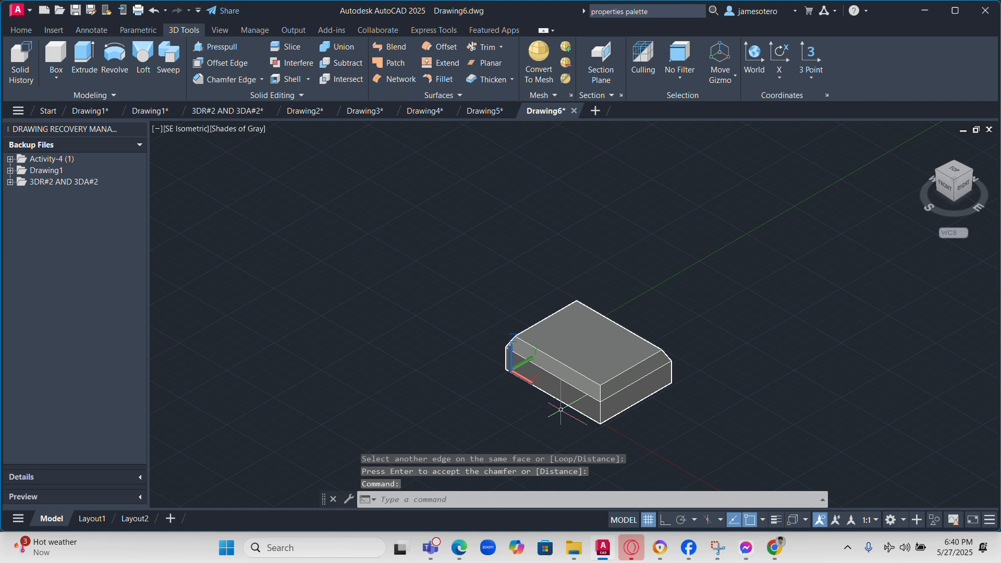
scroll(574, 402, "up", 3)
scroll(589, 239, "down", 3)
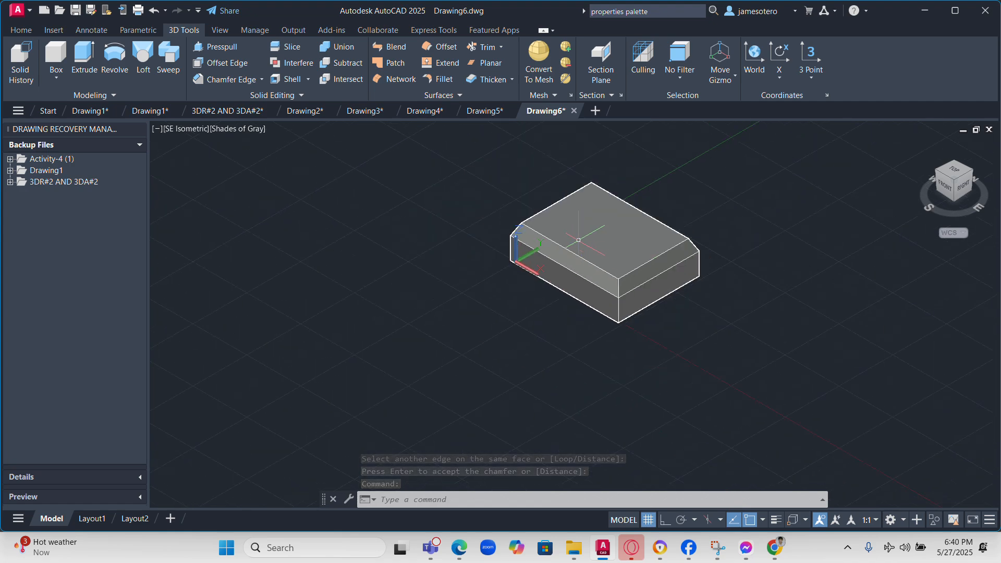
scroll(539, 222, "up", 4)
scroll(540, 222, "down", 4)
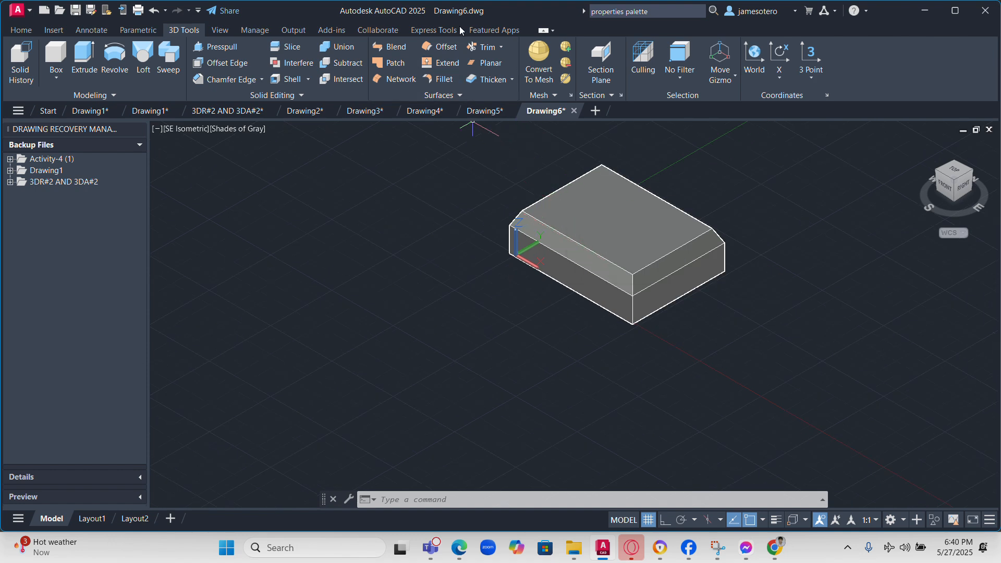
scroll(543, 176, "up", 3)
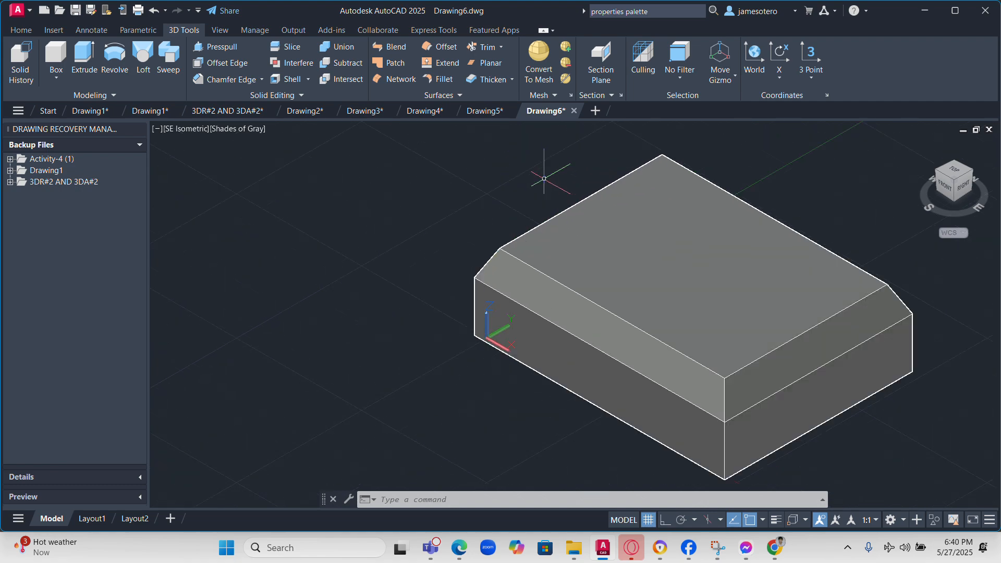